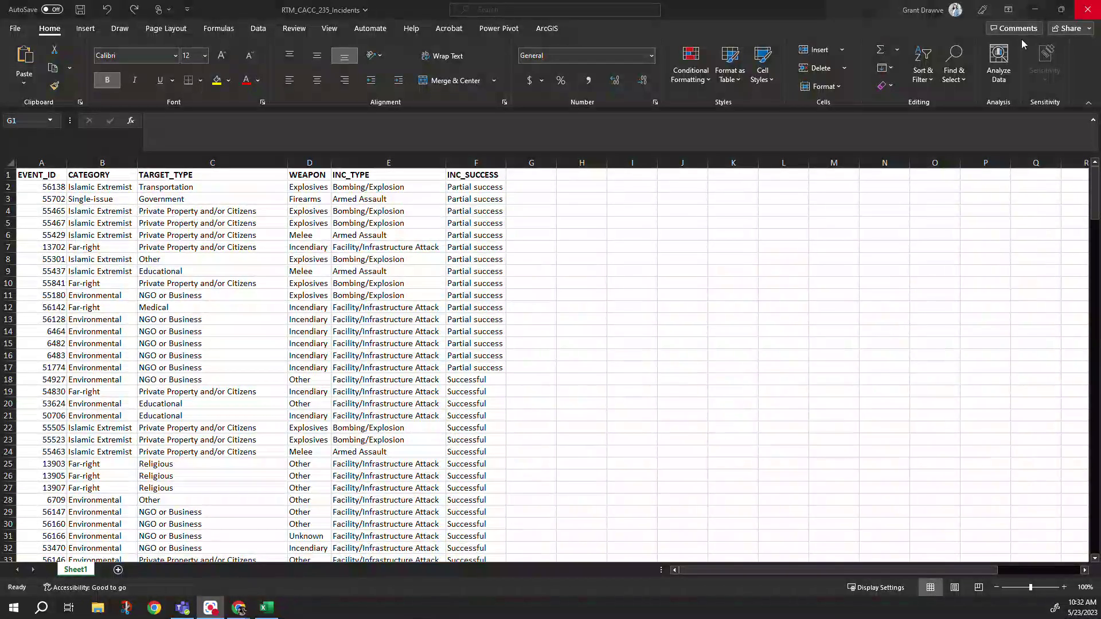
- Inspect the INC_SUCCESS values in column F to count its entries
{"action": "left_click", "coordinate": [479, 307]}
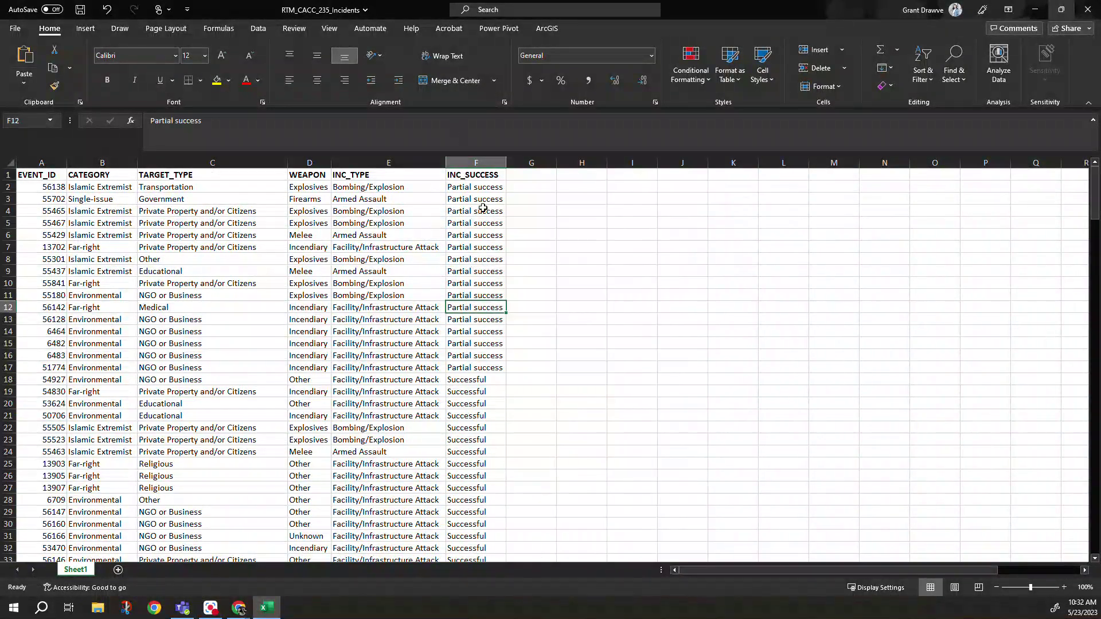
{"action": "left_click", "coordinate": [475, 162]}
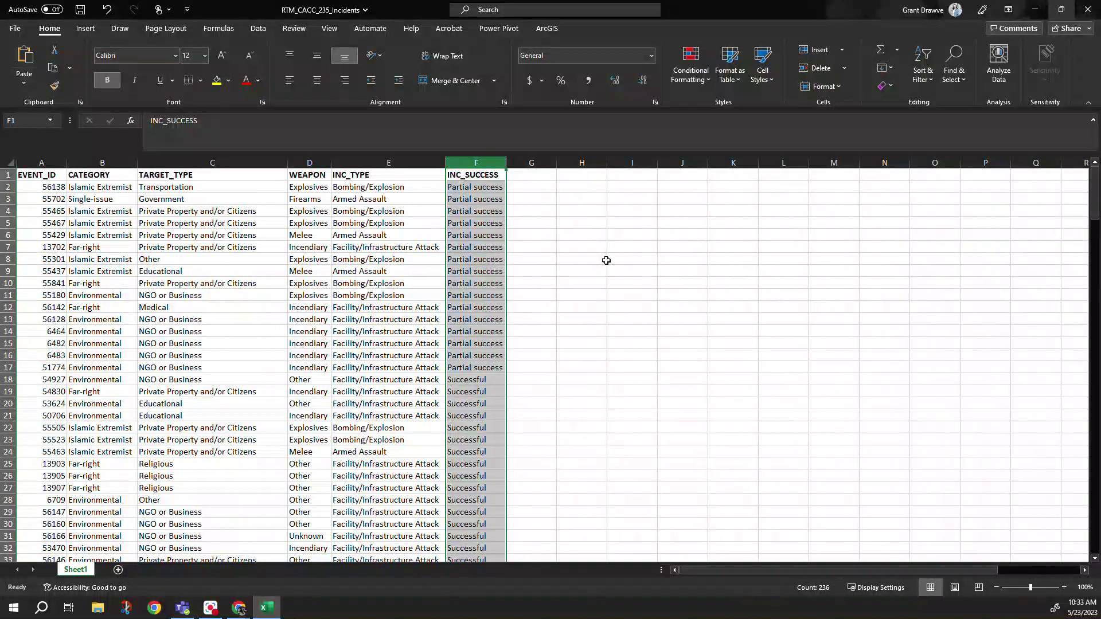
{"action": "left_click", "coordinate": [467, 247]}
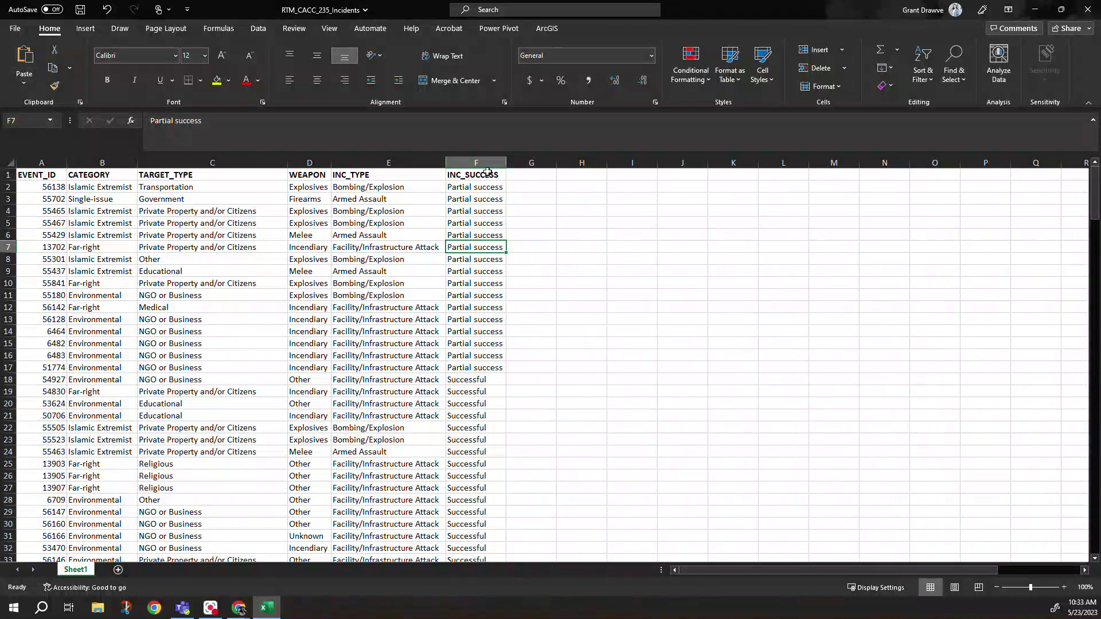
- Enter =UNIQUE(F2:F236) in K3 to list the distinct INC_SUCCESS outcomes
{"action": "left_click", "coordinate": [721, 198]}
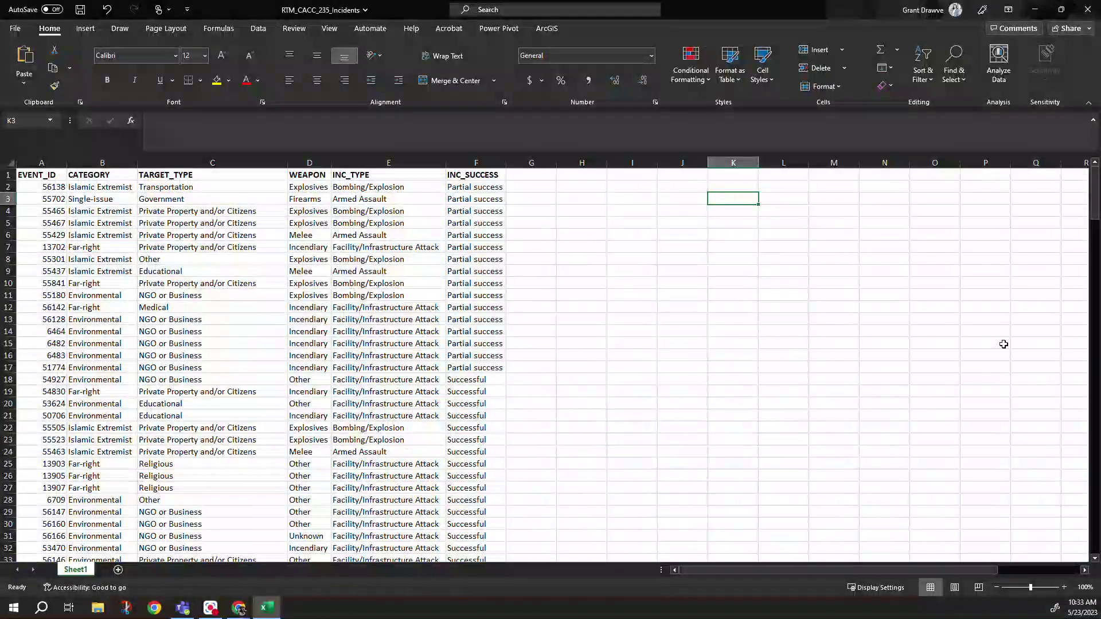
{"action": "type", "text": "=unique"}
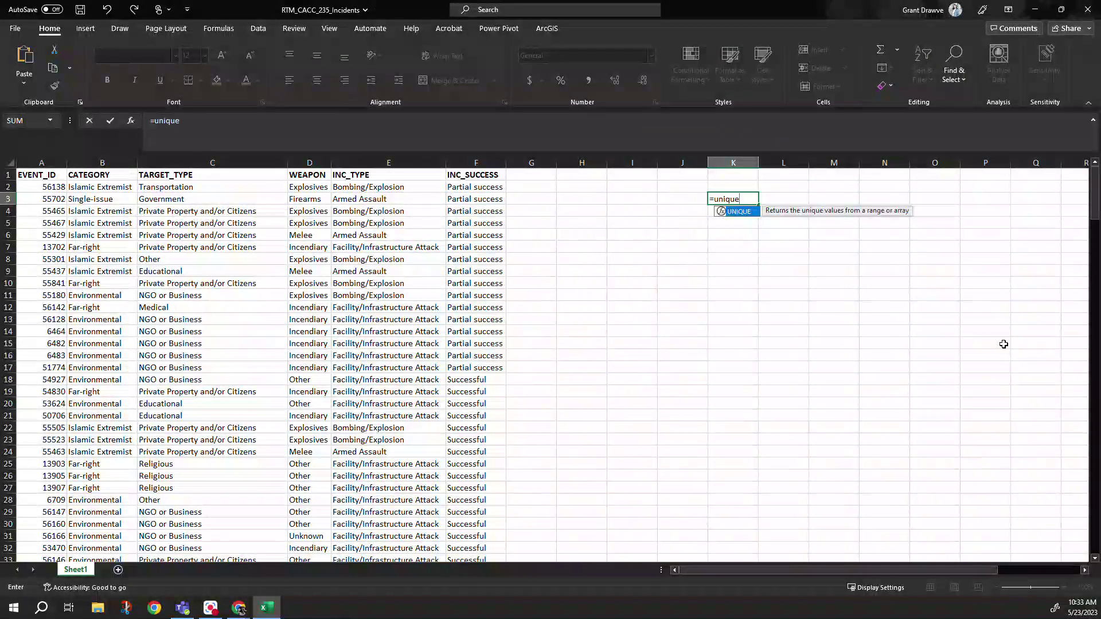
{"action": "type", "text": "("}
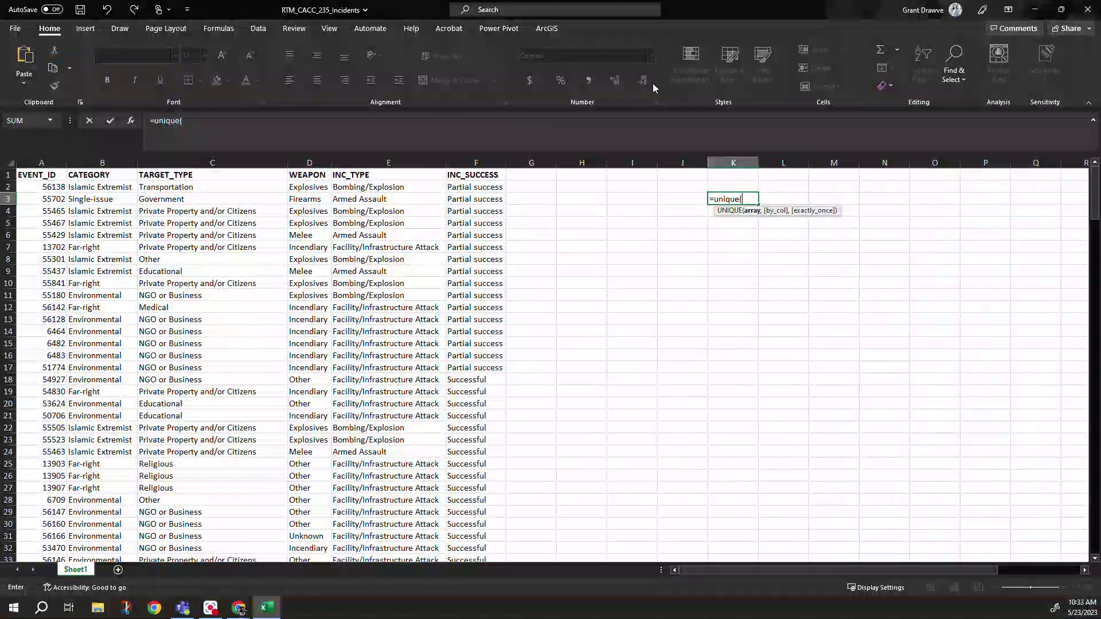
{"action": "left_click", "coordinate": [489, 187]}
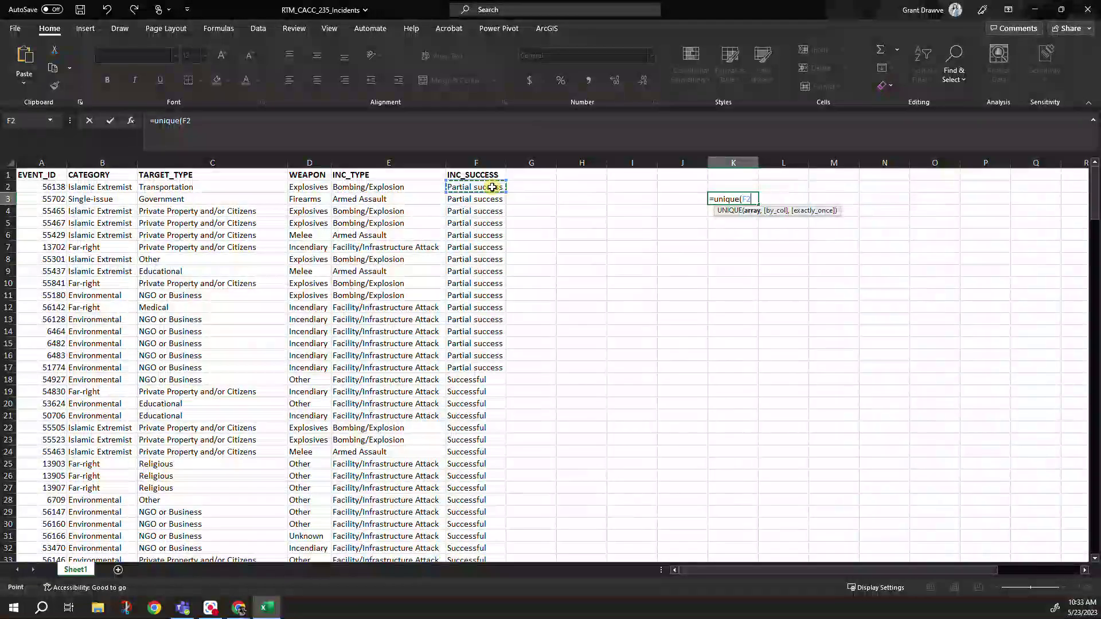
{"action": "key", "text": "ctrl+shift+Down"}
{"action": "type", "text": ")"}
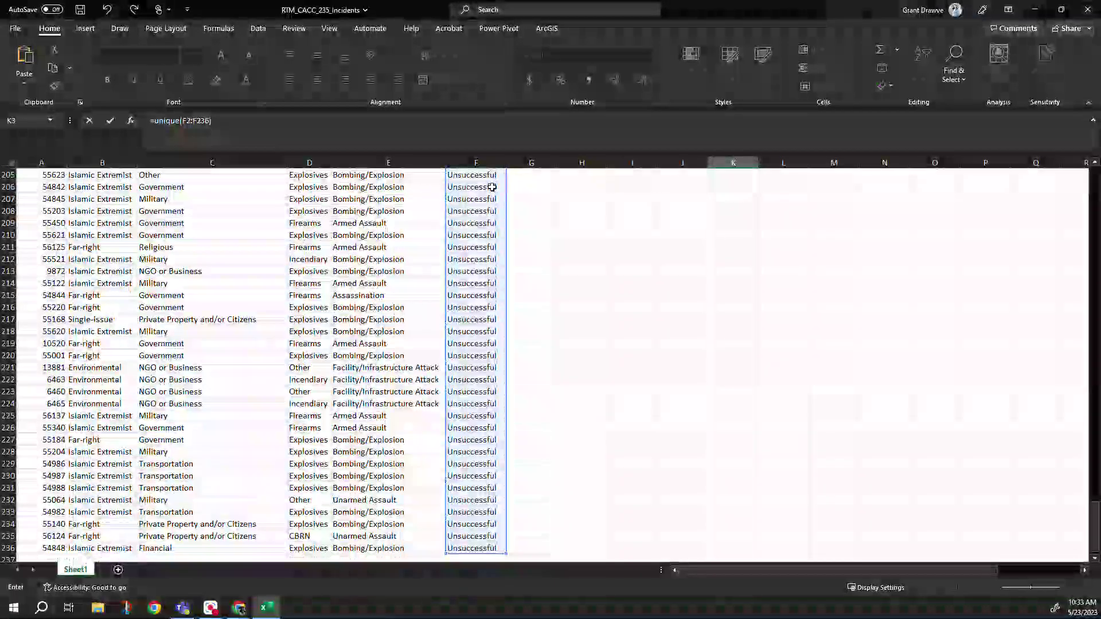
{"action": "key", "text": "Return"}
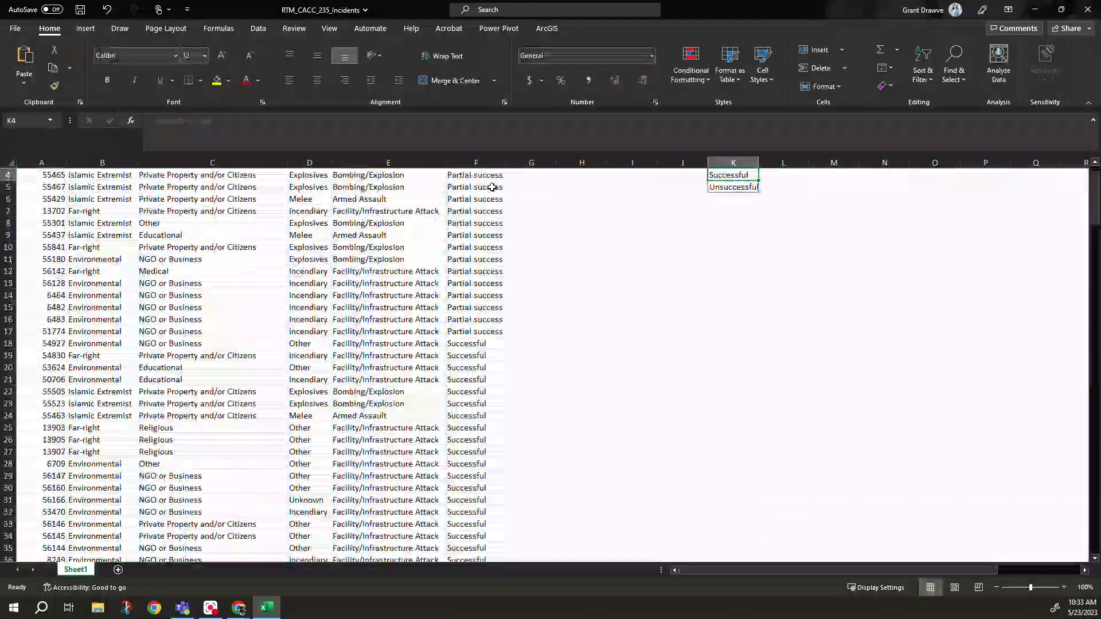
{"action": "left_click", "coordinate": [769, 245]}
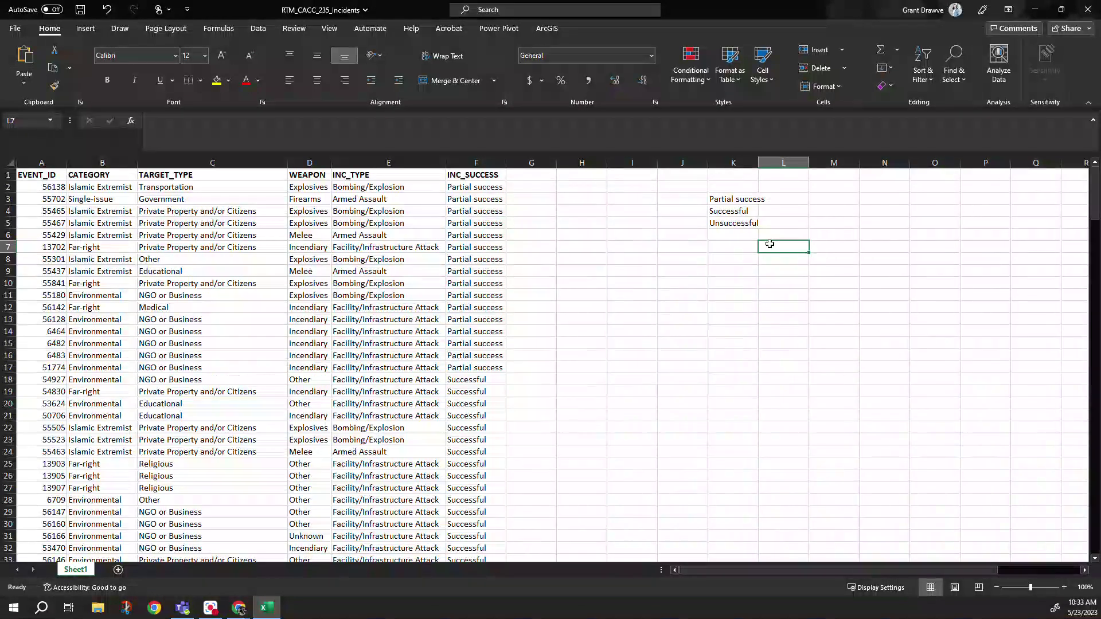
{"action": "left_click", "coordinate": [768, 188]}
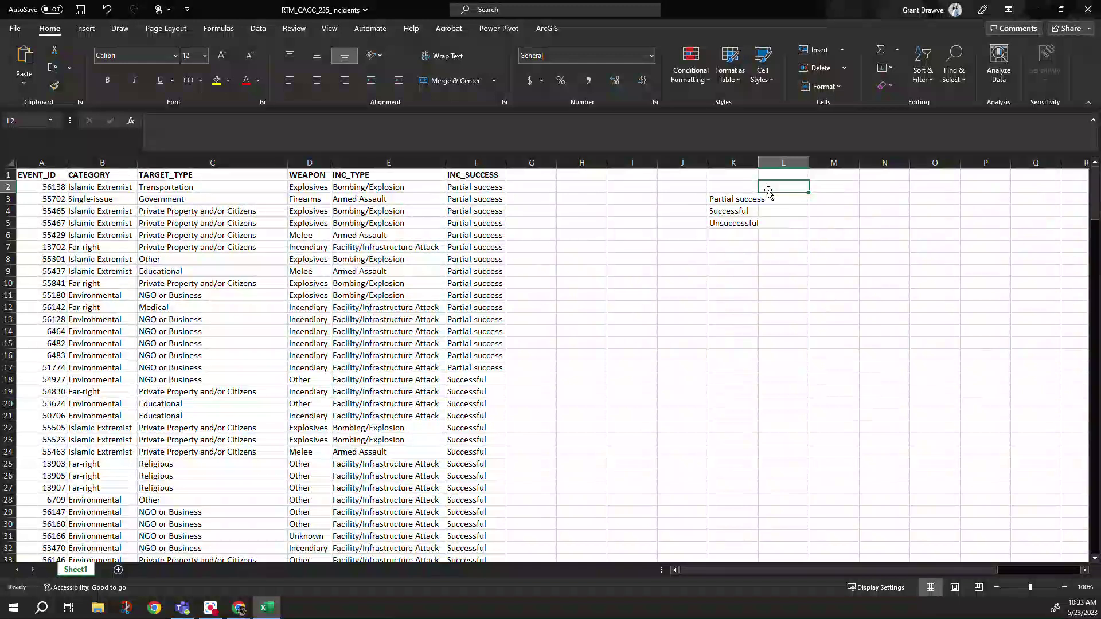
- Add the heading 'Recode' in L2 and autofit column K
{"action": "type", "text": "Recode"}
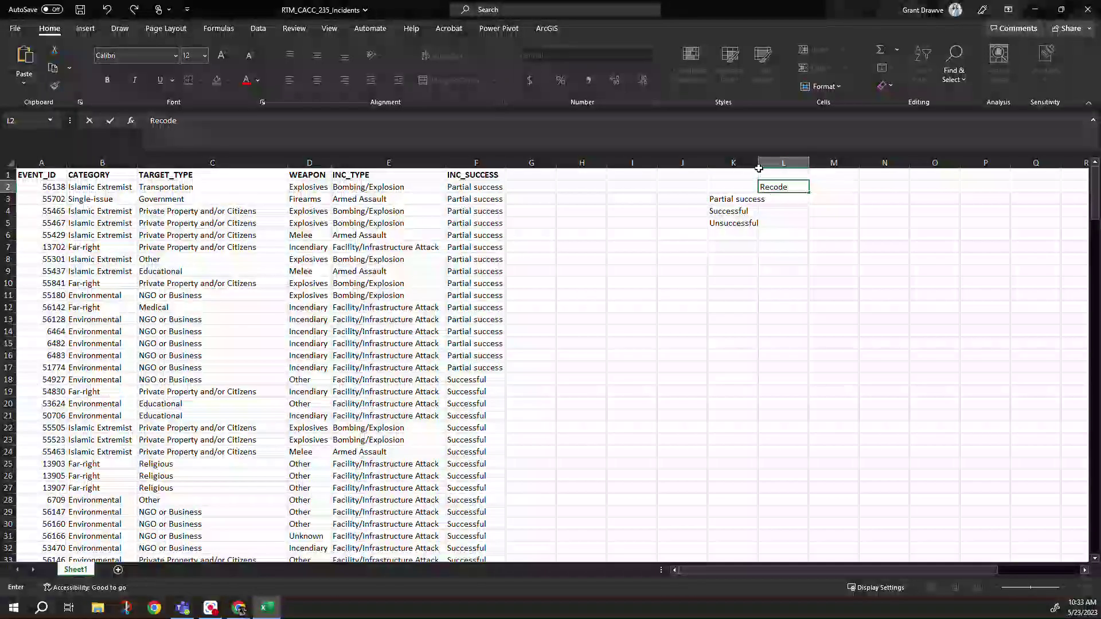
{"action": "left_click", "coordinate": [783, 163]}
{"action": "double_click", "coordinate": [758, 163]}
- Enter codes 0, 1 and 2 in L3:L5 for Partial success, Successful and Unsuccessful
{"action": "left_click", "coordinate": [795, 199]}
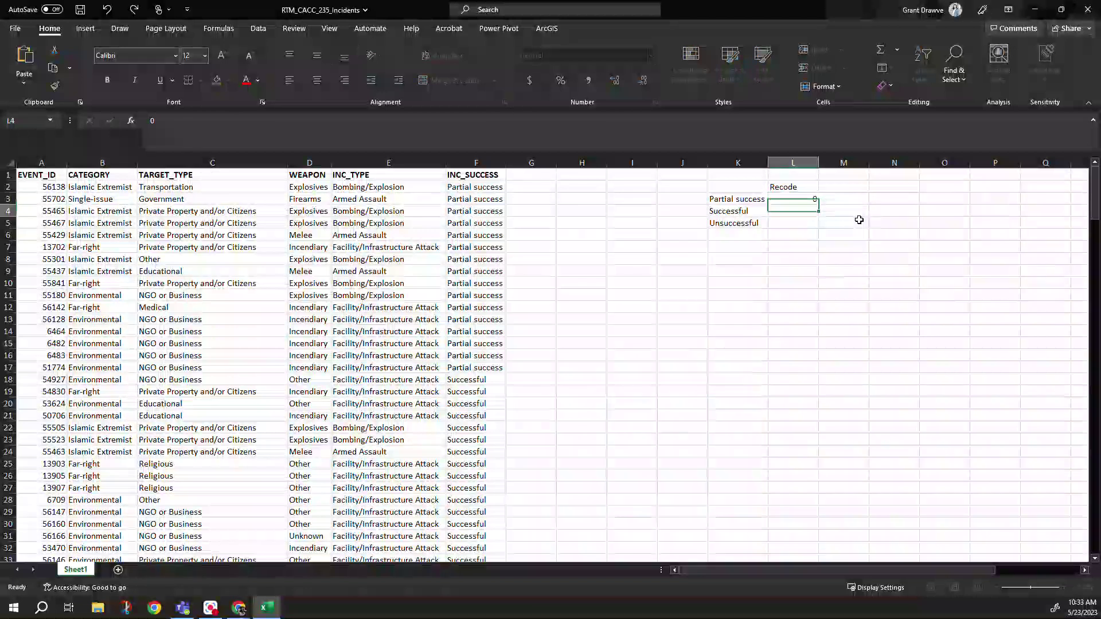
{"action": "type", "text": "0"}
{"action": "key", "text": "Return"}
{"action": "type", "text": "1"}
{"action": "key", "text": "Return"}
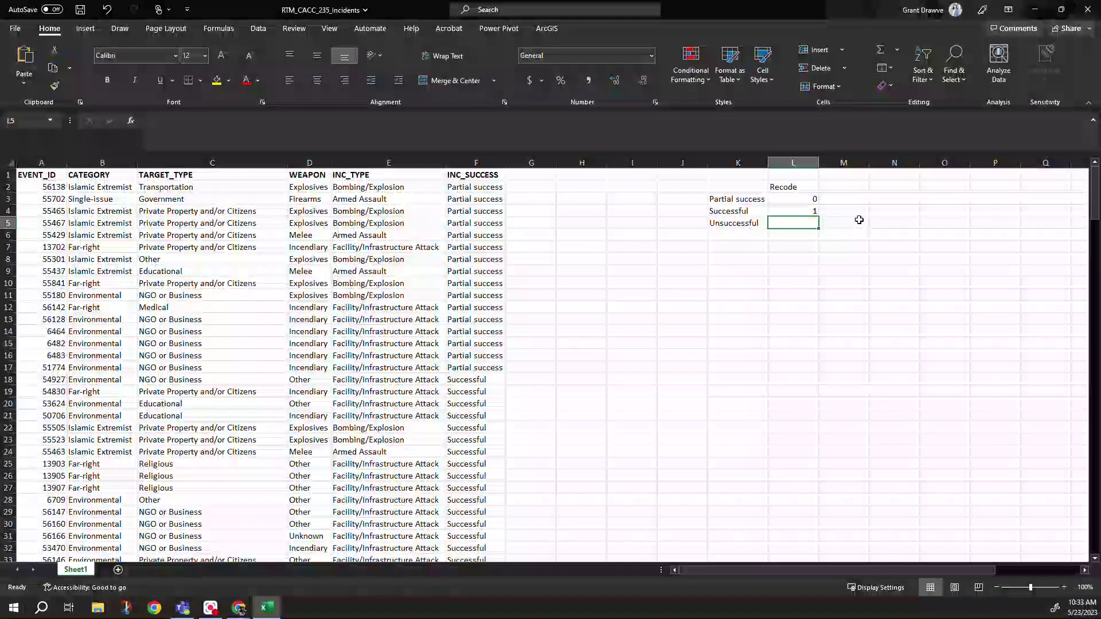
{"action": "type", "text": "2"}
{"action": "key", "text": "Return"}
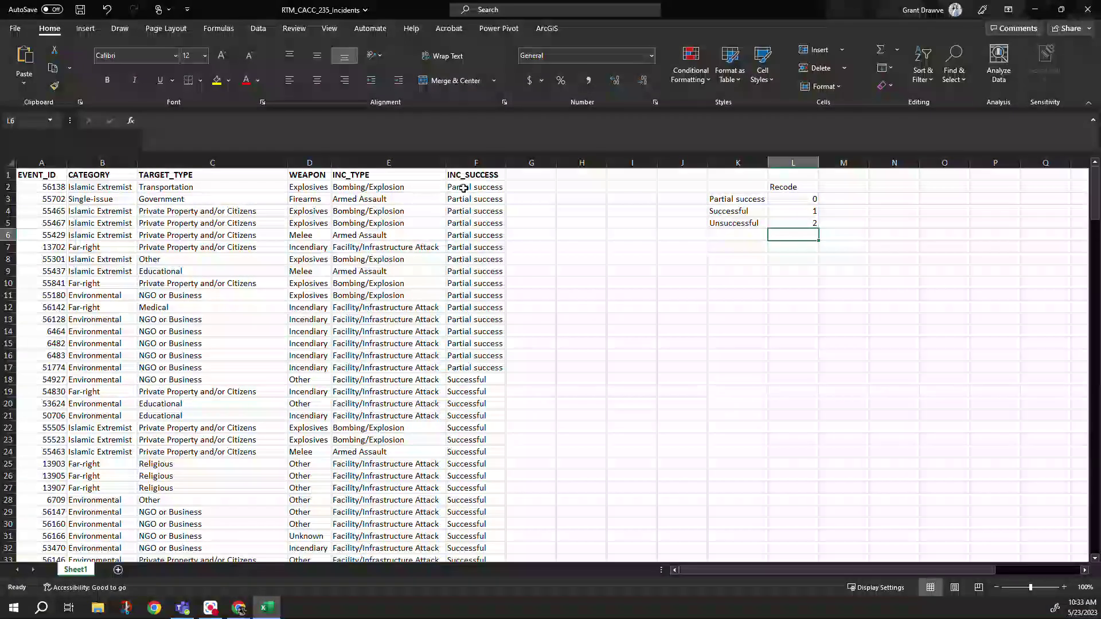
- Enter the heading 'Recode_1' in cell G1
{"action": "left_click", "coordinate": [533, 174]}
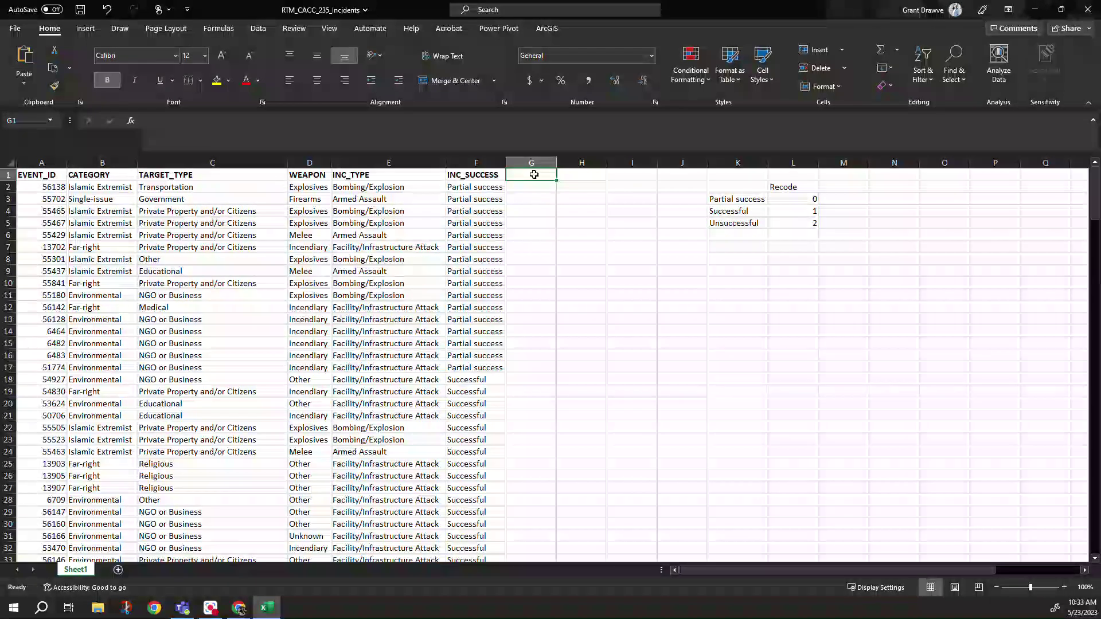
{"action": "type", "text": "Recode_1"}
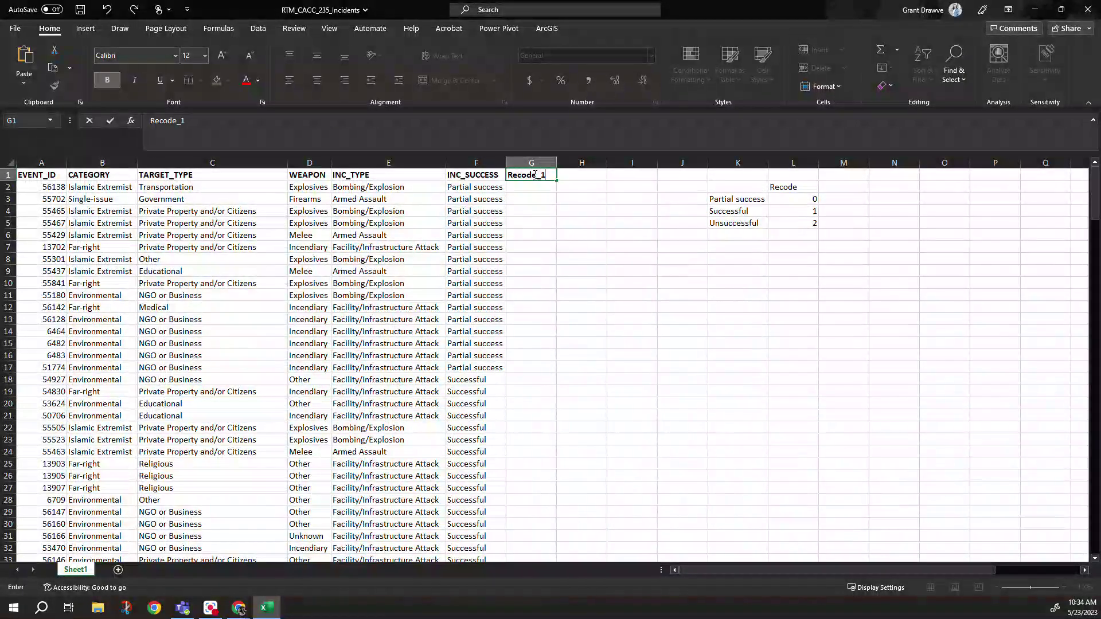
{"action": "key", "text": "Return"}
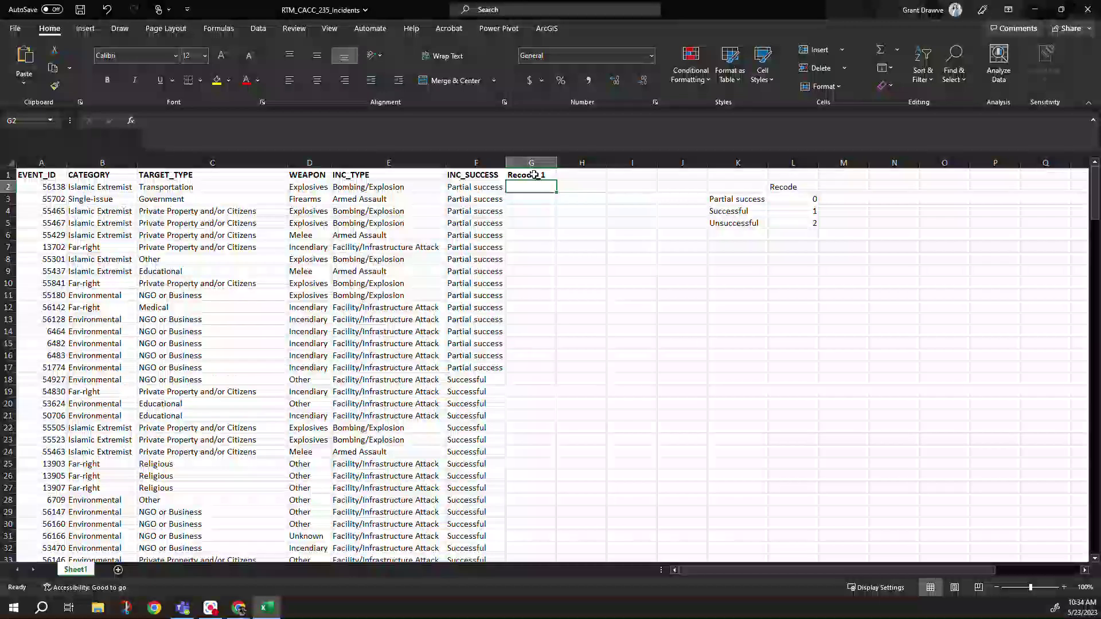
- Cancel the stray G2 entry, zoom the sheet to 130%, and start a formula in G2
{"action": "type", "text": "="}
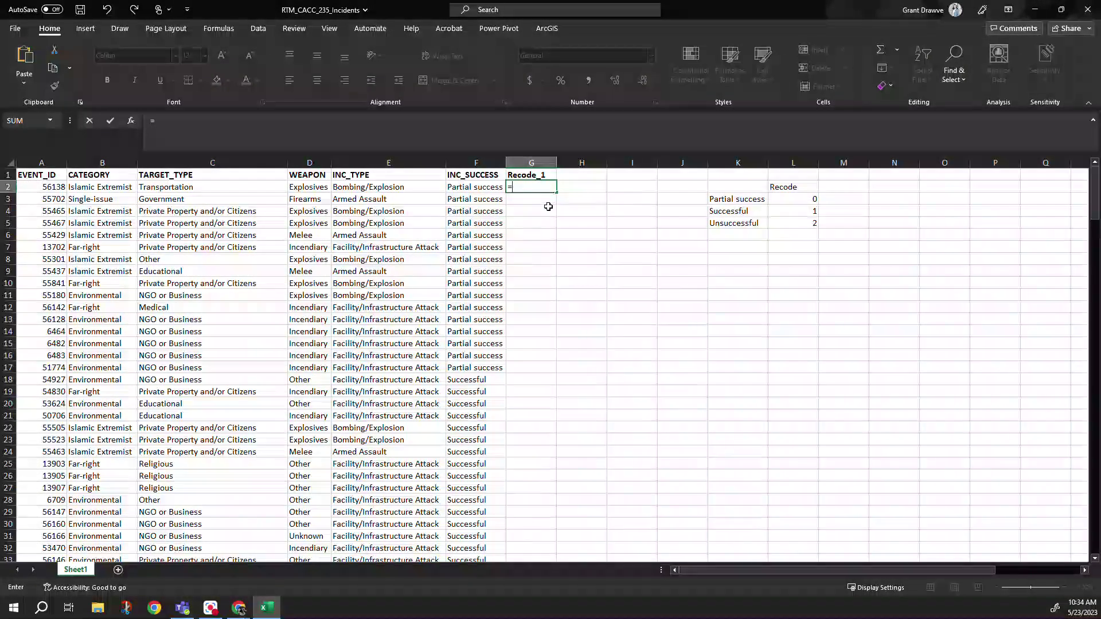
{"action": "key", "text": "Escape"}
{"action": "left_click", "coordinate": [1063, 588]}
{"action": "left_click", "coordinate": [1064, 587]}
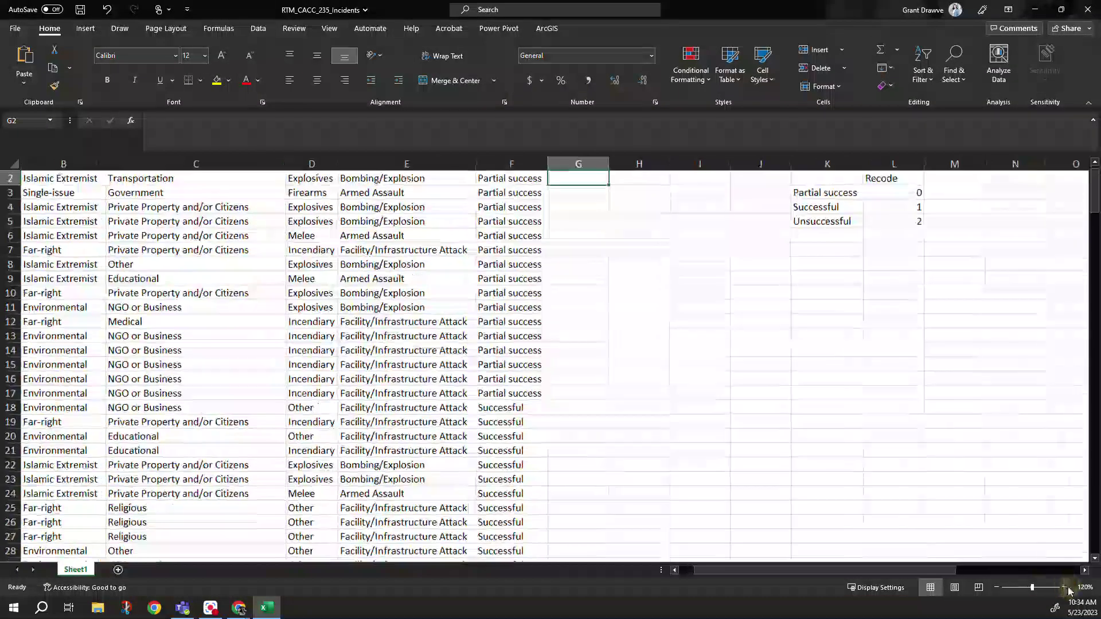
{"action": "left_click", "coordinate": [1064, 587]}
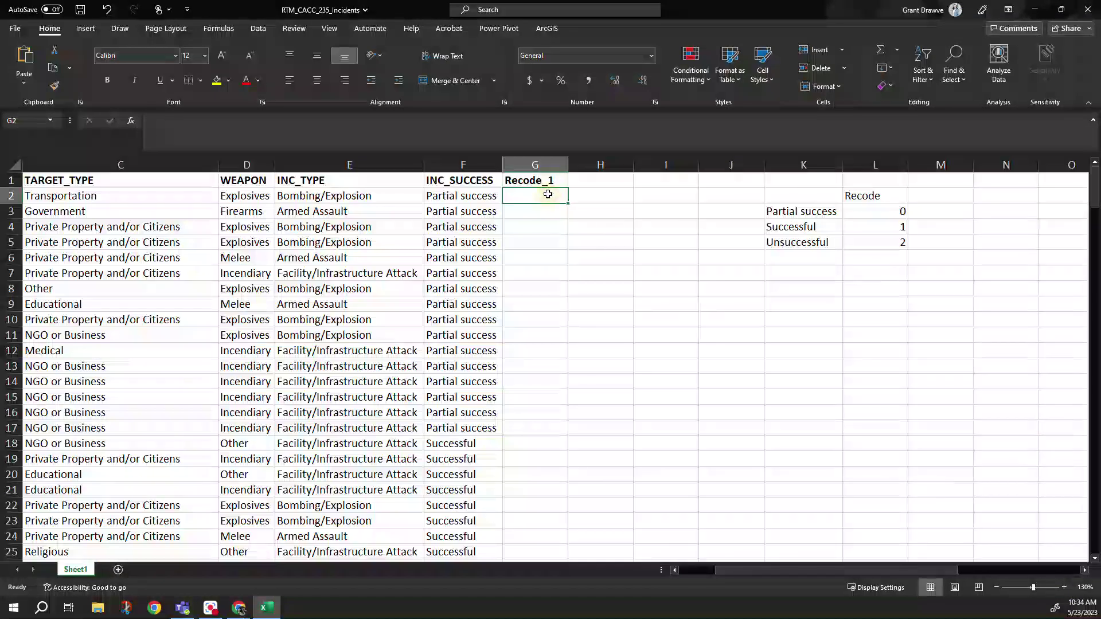
{"action": "type", "text": "="}
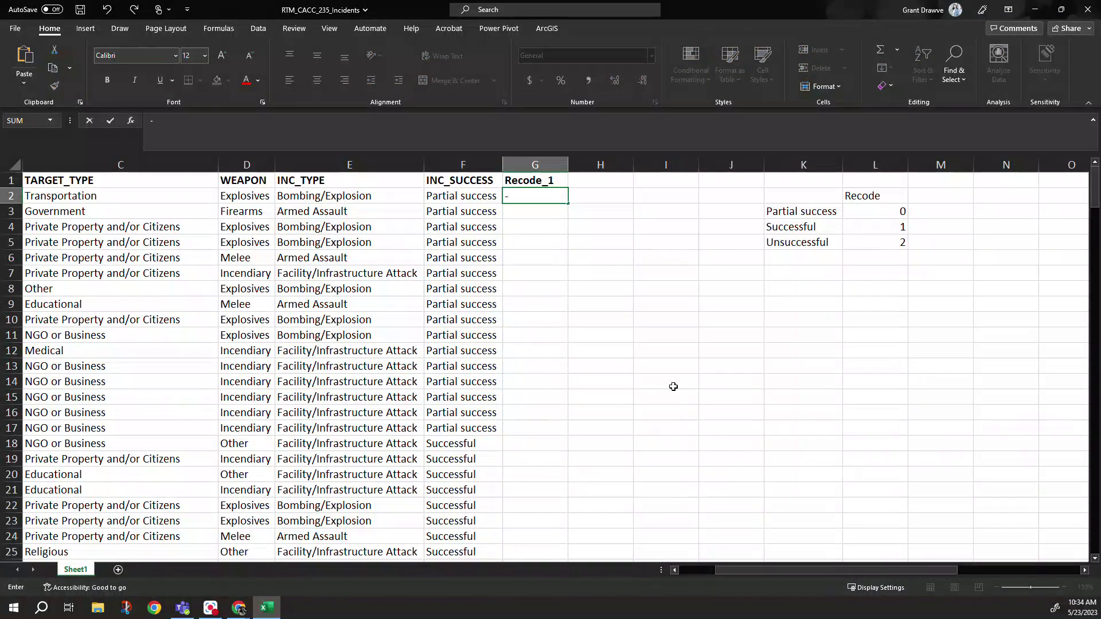
- Enter =SWITCH(F2,"Partial success",0,"Successful",1,"Unsuccessful",2) in G2
{"action": "key", "text": "BackSpace"}
{"action": "type", "text": "=swi"}
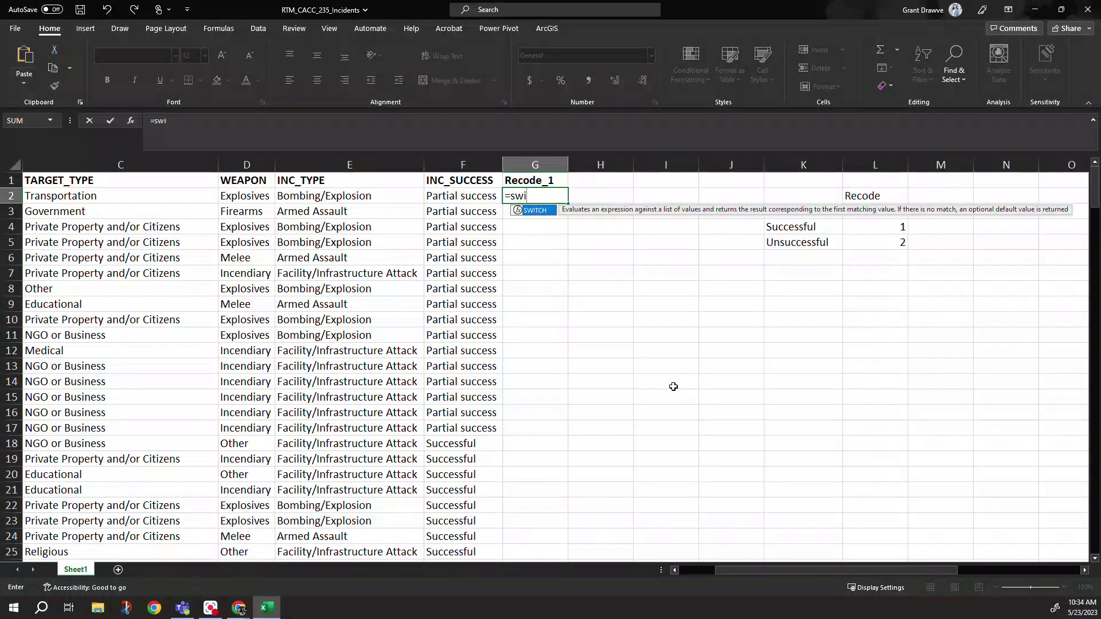
{"action": "type", "text": "tch("}
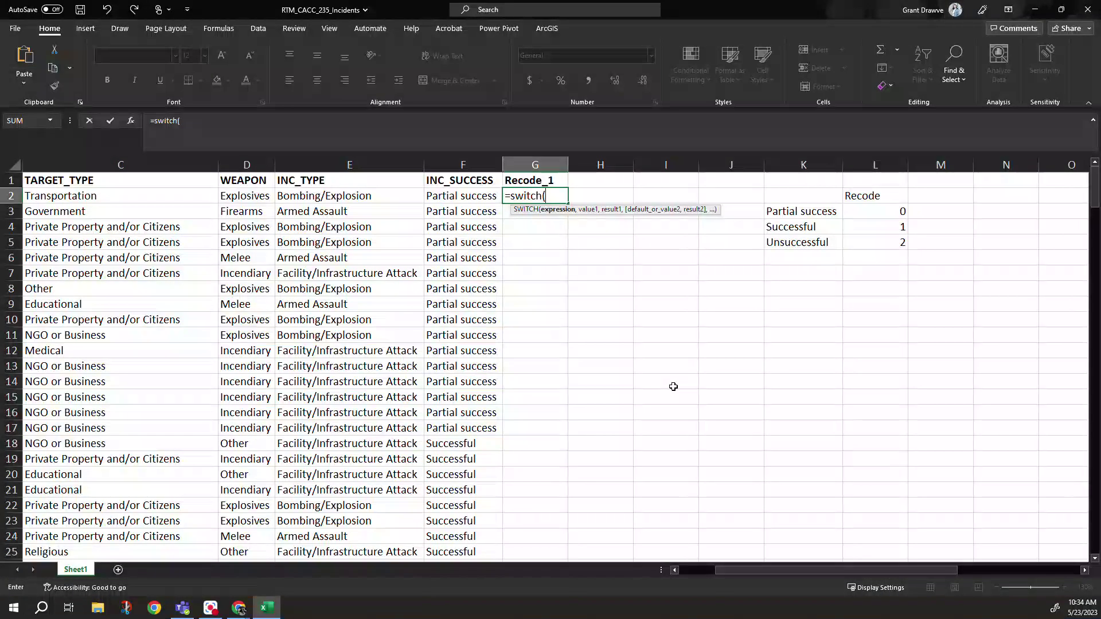
{"action": "left_click", "coordinate": [462, 195]}
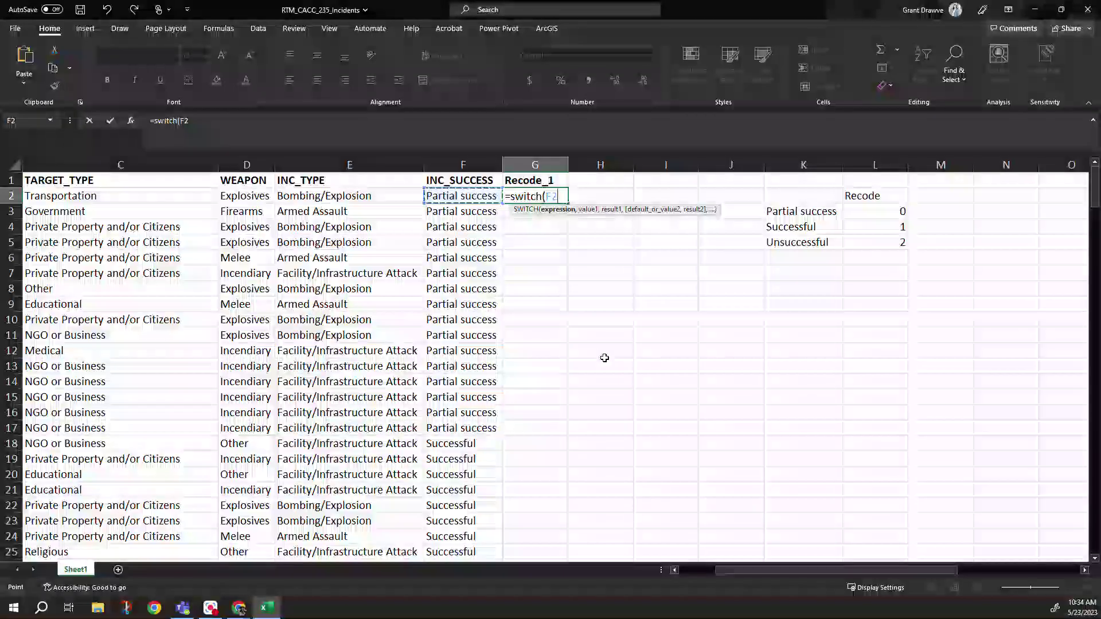
{"action": "type", "text": ","}
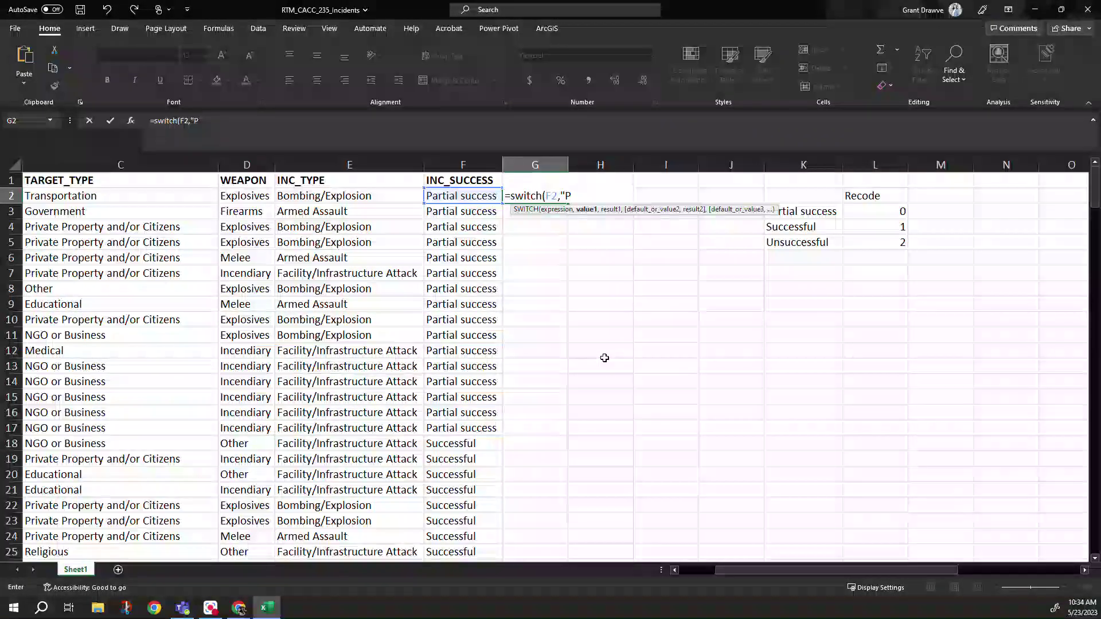
{"action": "type", "text": "Partial success"}
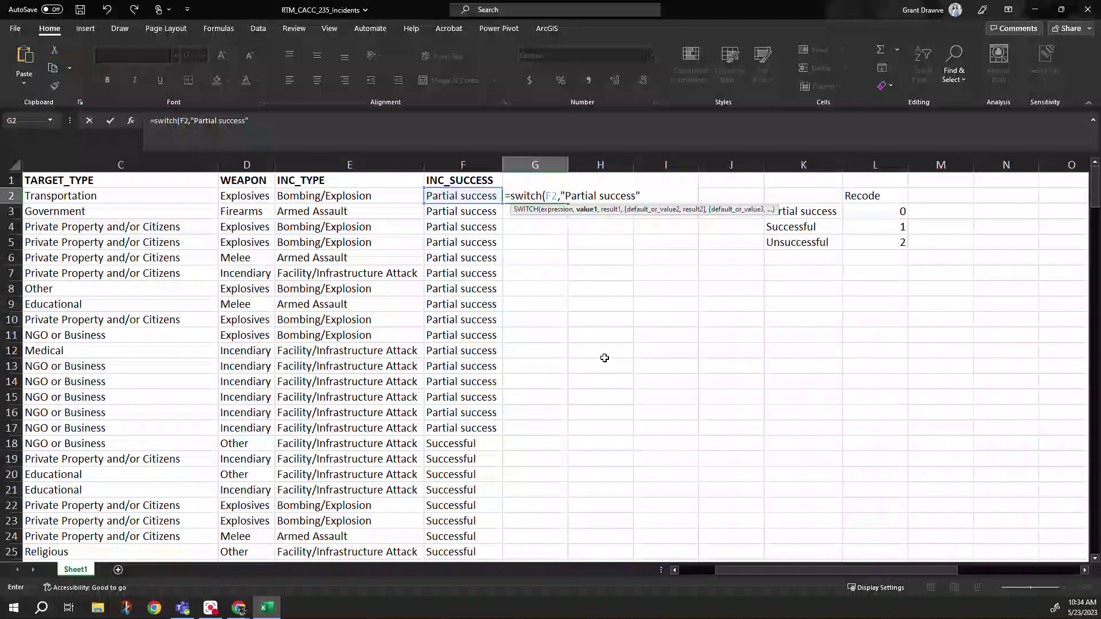
{"action": "type", "text": "\""}
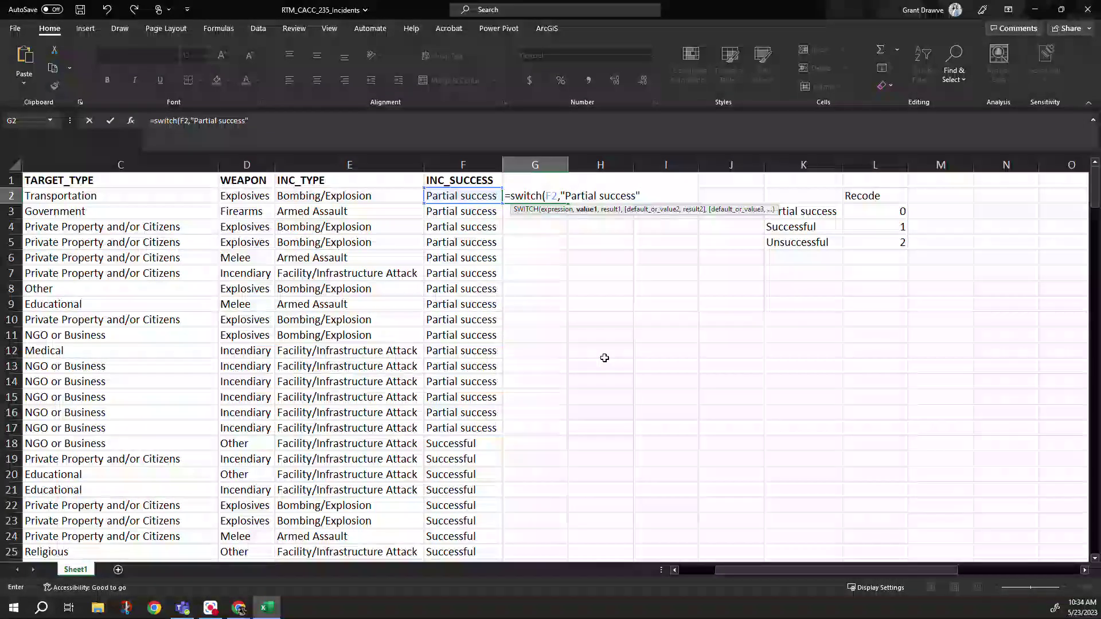
{"action": "type", "text": ","}
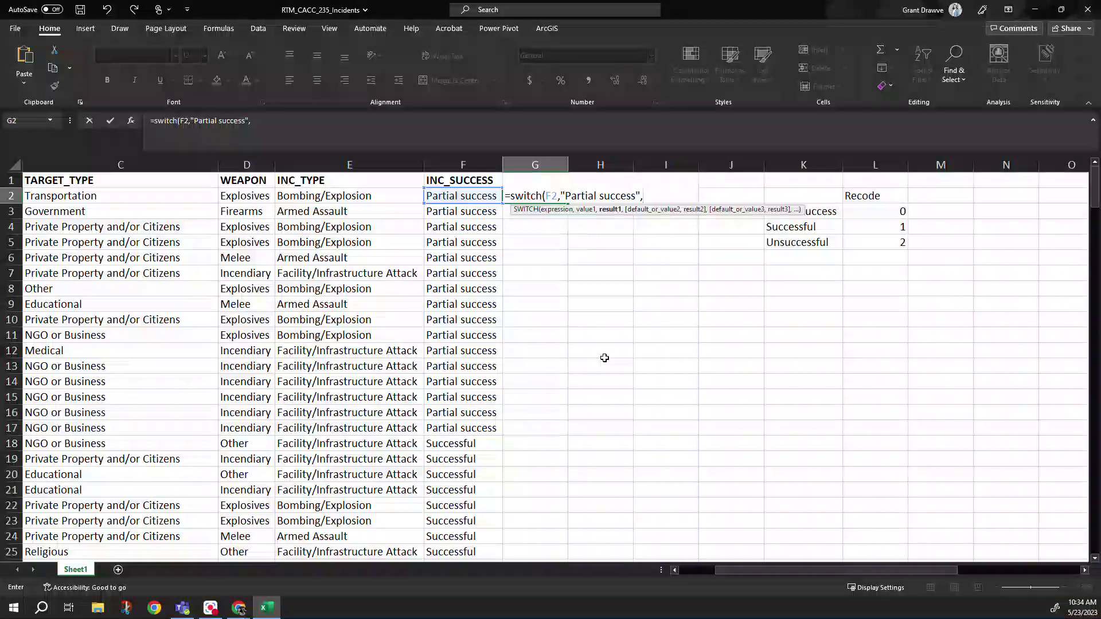
{"action": "type", "text": "0"}
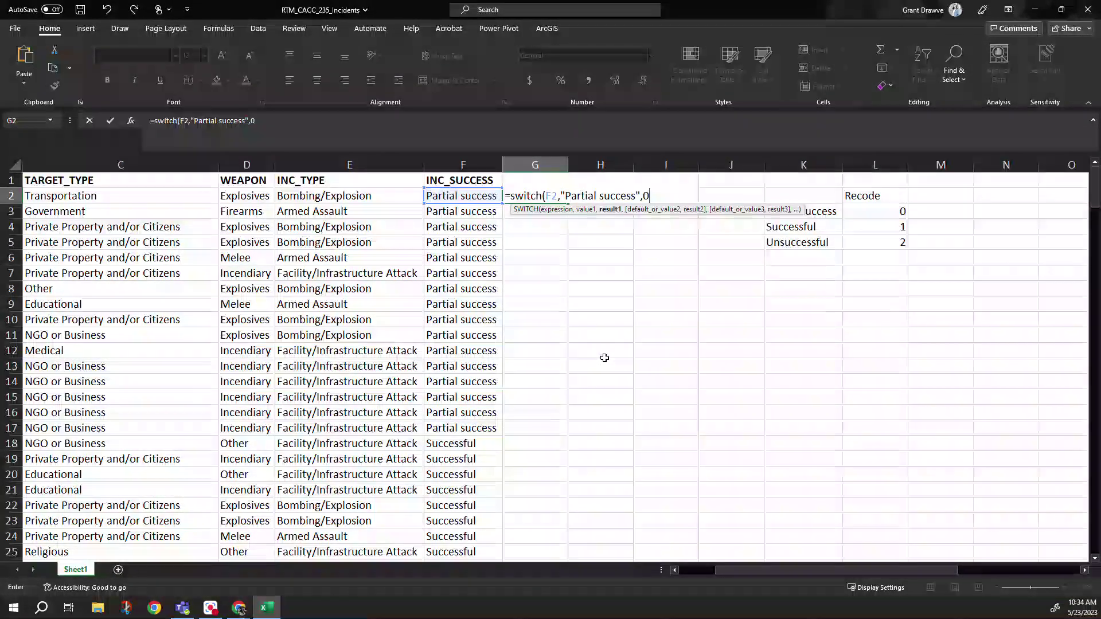
{"action": "type", "text": ","}
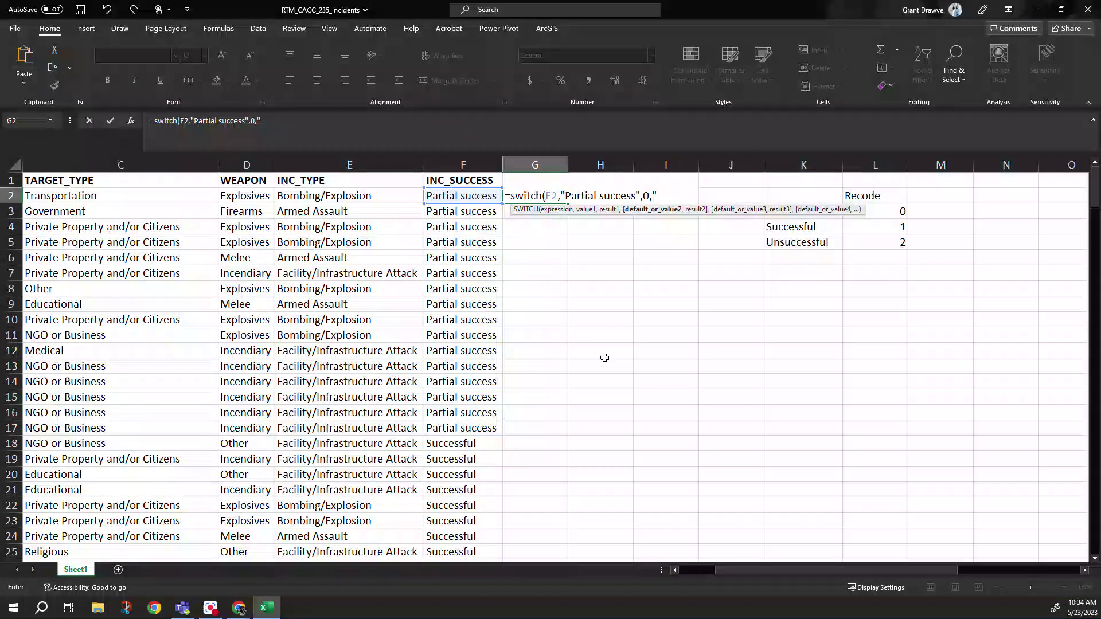
{"action": "type", "text": "\"S"}
{"action": "key", "text": "BackSpace"}
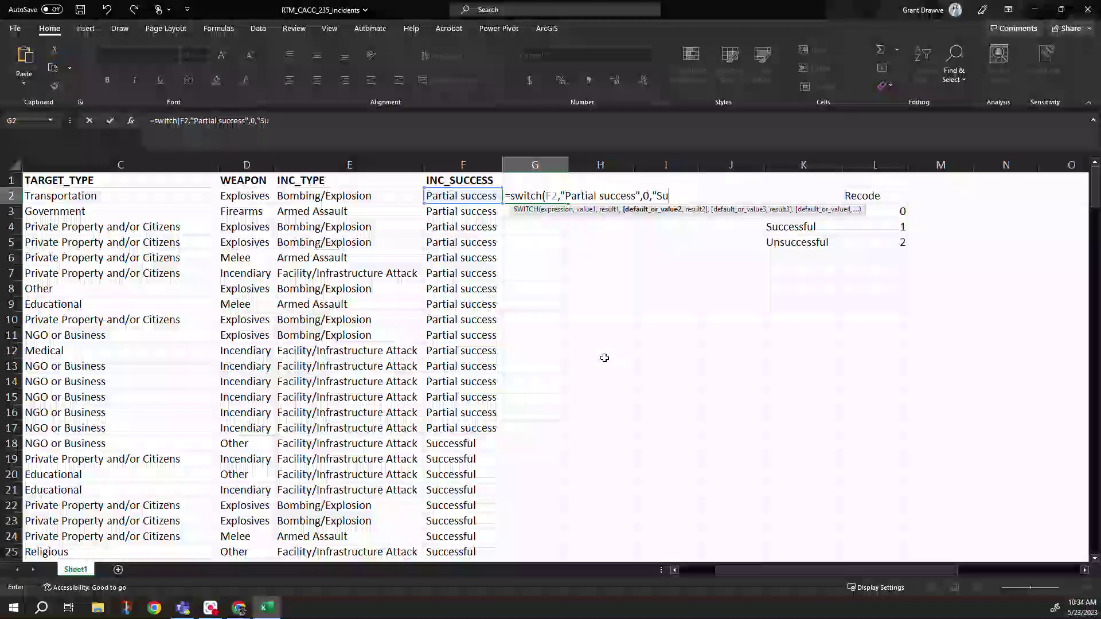
{"action": "type", "text": "Suc"}
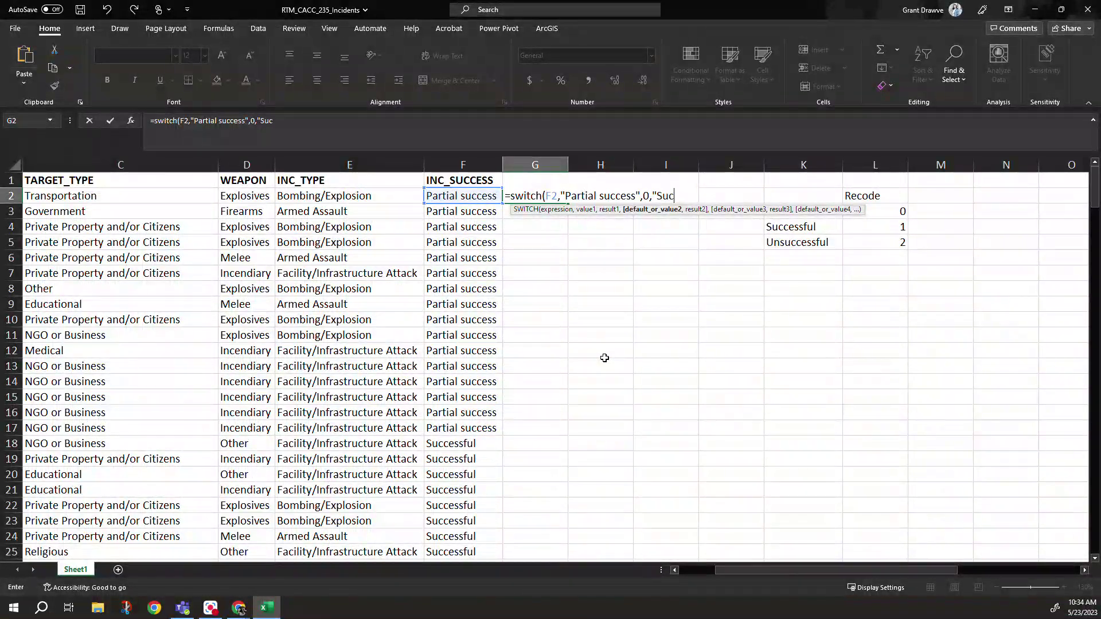
{"action": "type", "text": "cessful"}
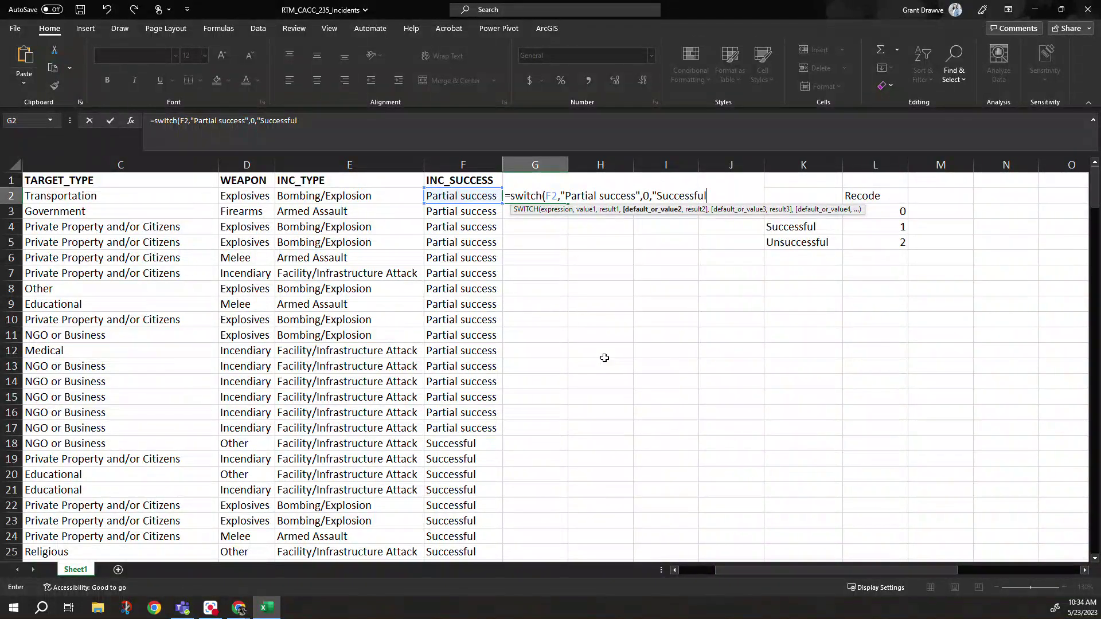
{"action": "type", "text": "\","}
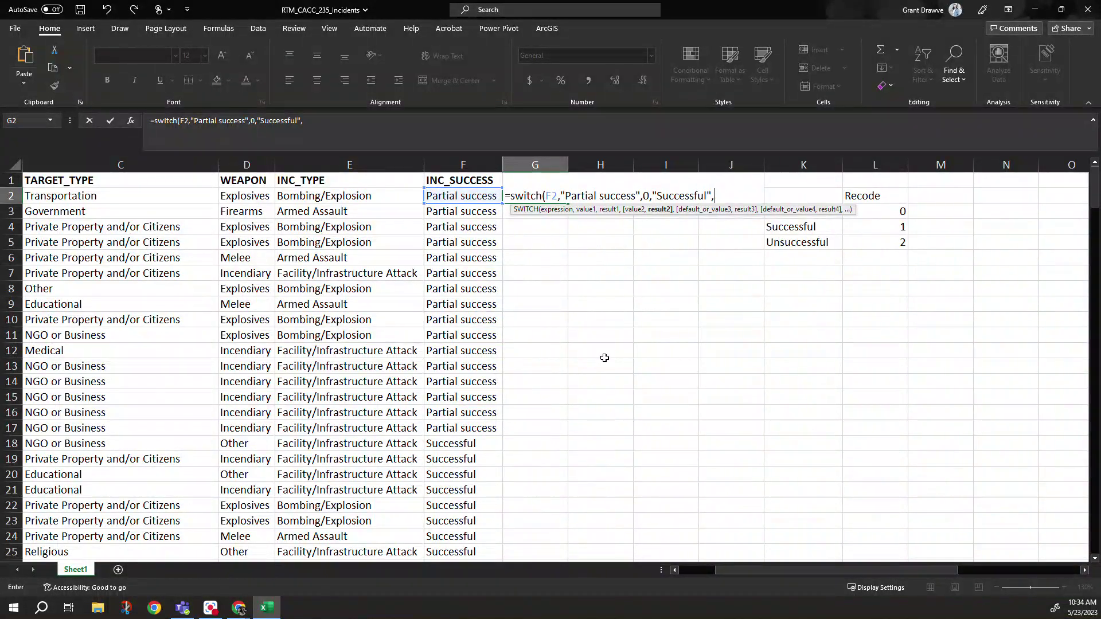
{"action": "type", "text": "1,\"U"}
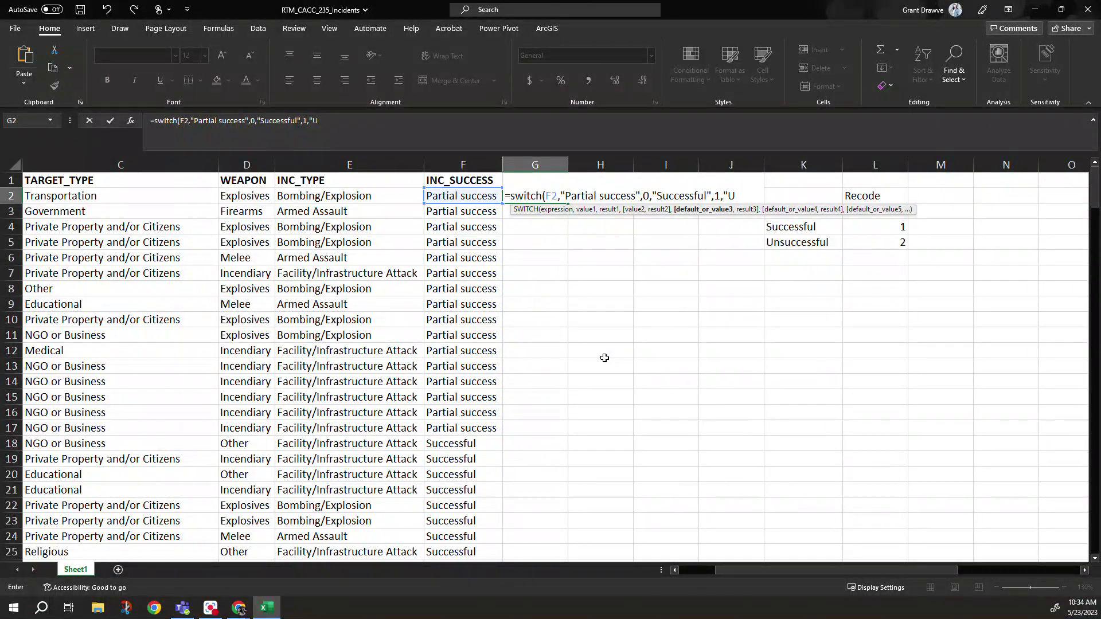
{"action": "type", "text": "nsuccessfu"}
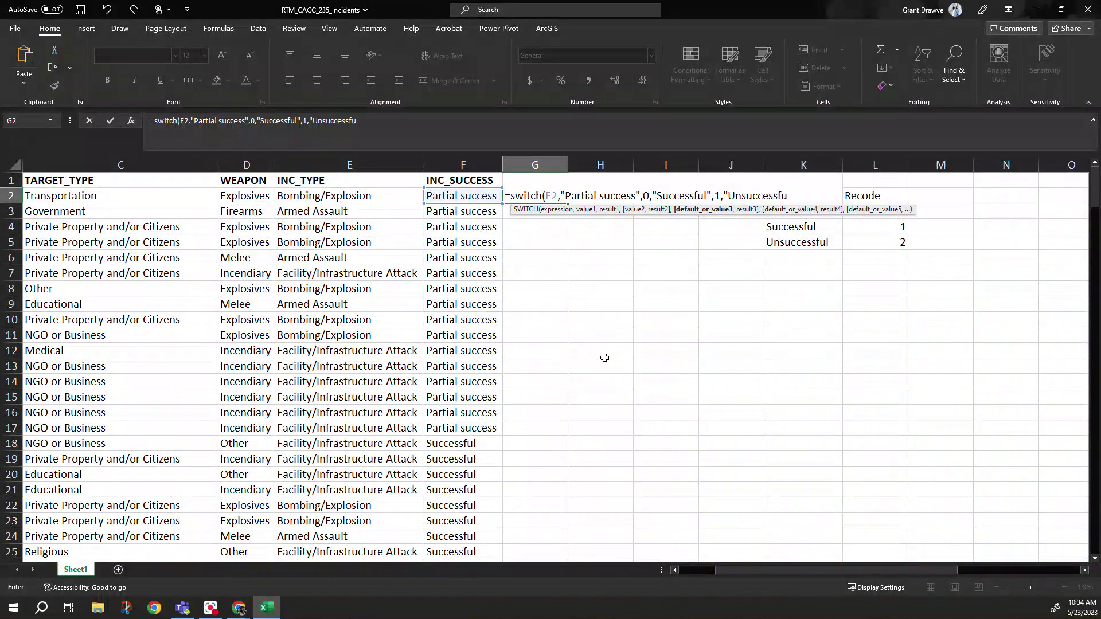
{"action": "type", "text": "l\","}
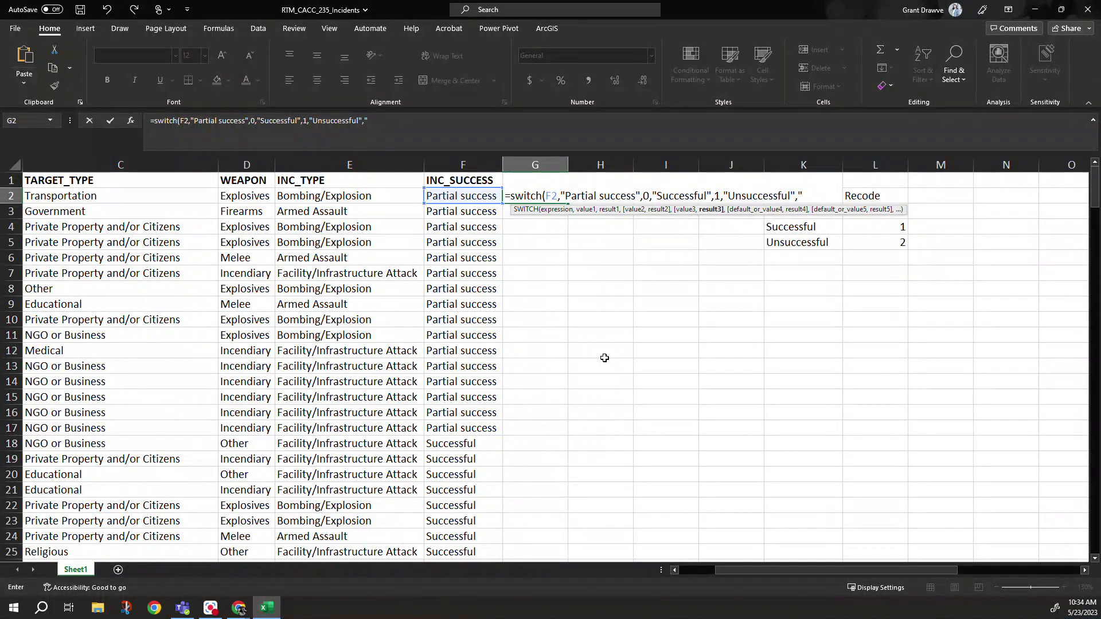
{"action": "key", "text": "BackSpace"}
{"action": "type", "text": "2)"}
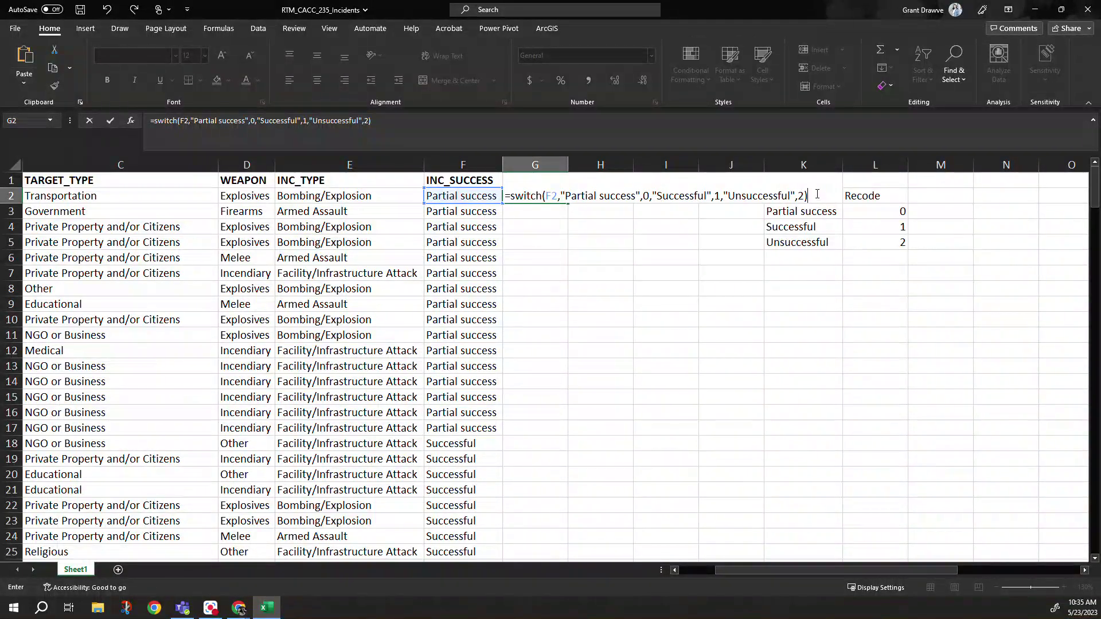
{"action": "key", "text": "Return"}
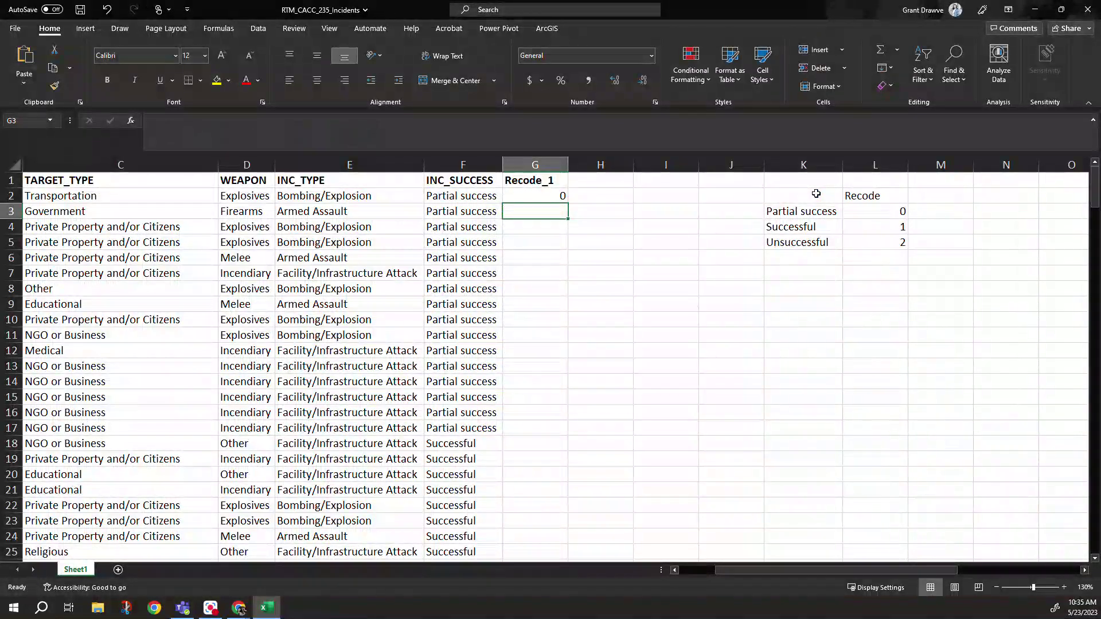
{"action": "left_click", "coordinate": [539, 197]}
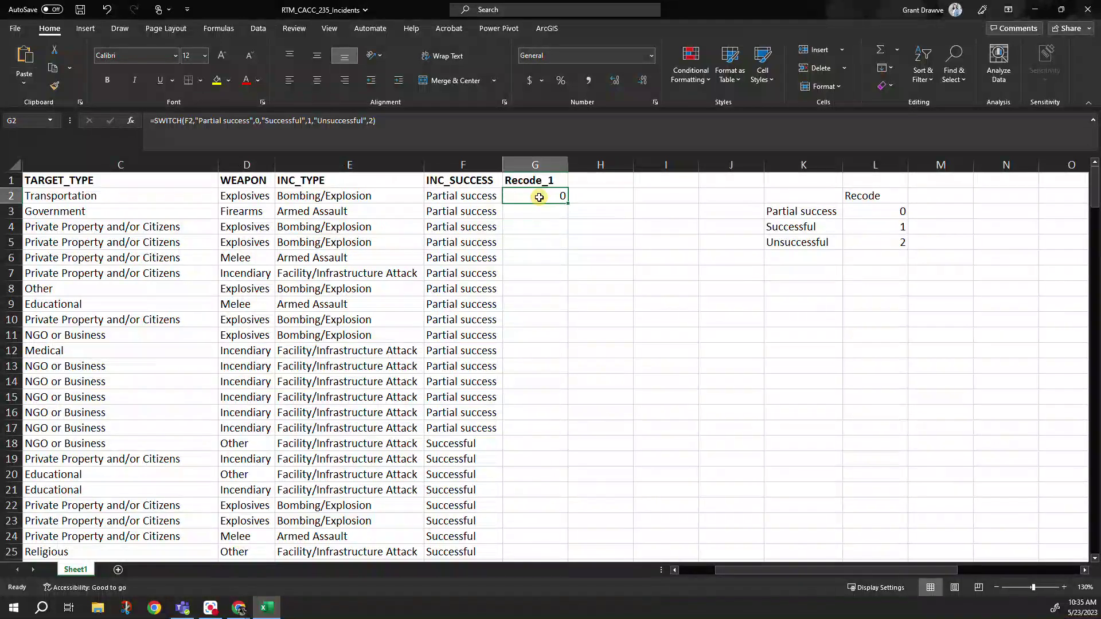
- Fill the G2 SWITCH formula down to row 236 and scroll through to check the codes
{"action": "double_click", "coordinate": [568, 203]}
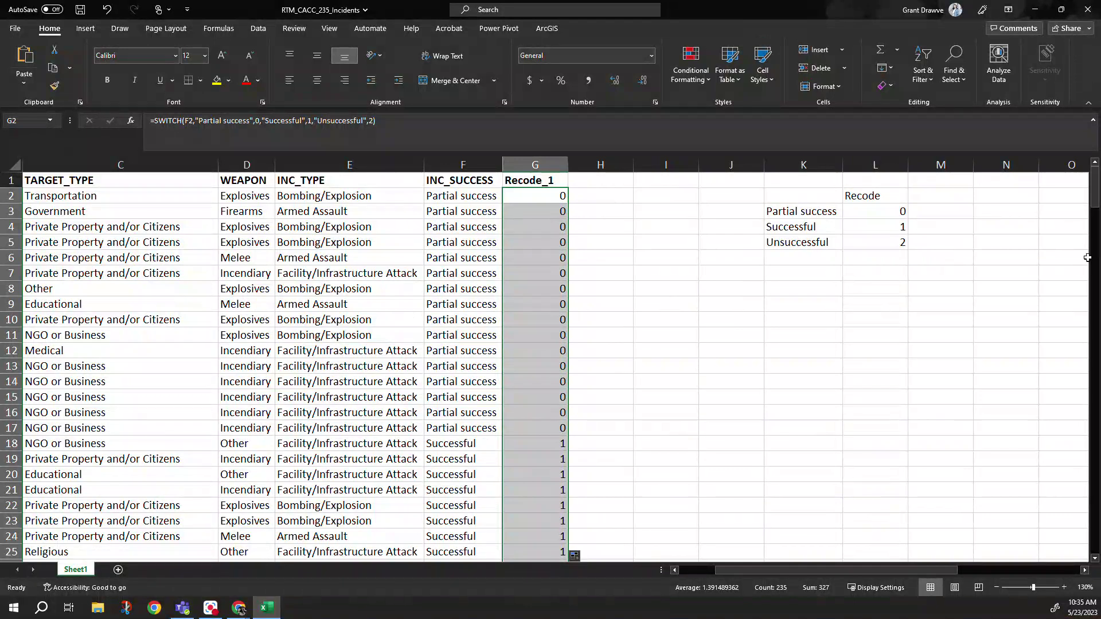
{"action": "left_click_drag", "start_coordinate": [1093, 197], "coordinate": [1077, 556]}
{"action": "left_click", "coordinate": [1082, 524]}
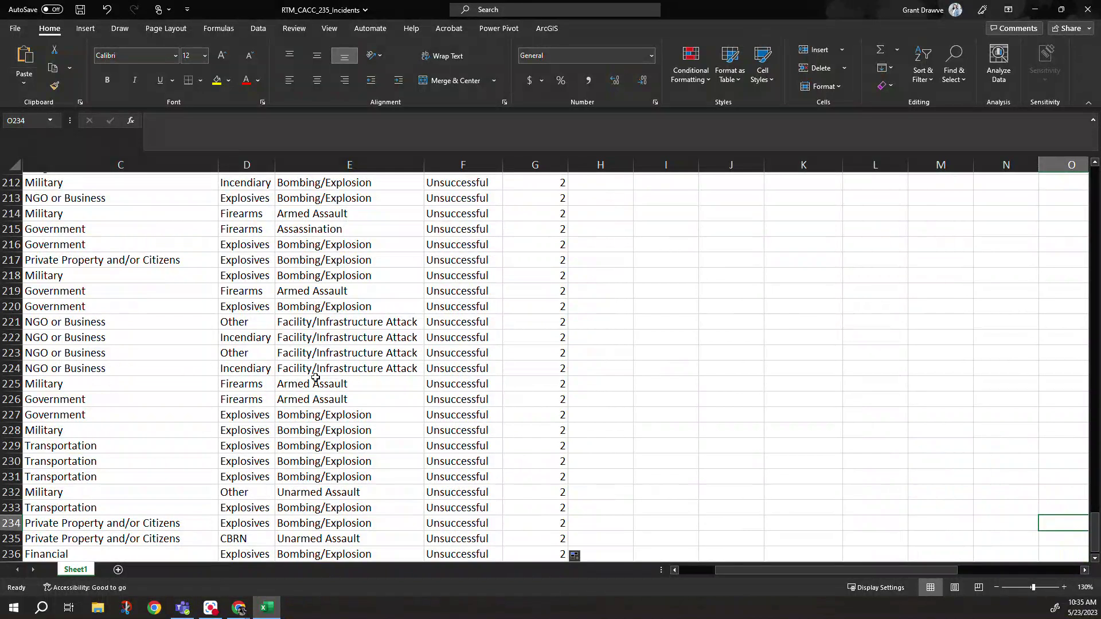
{"action": "scroll", "coordinate": [315, 378], "scroll_direction": "up", "scroll_amount": 5}
{"action": "left_click_drag", "start_coordinate": [1094, 513], "coordinate": [1095, 183]}
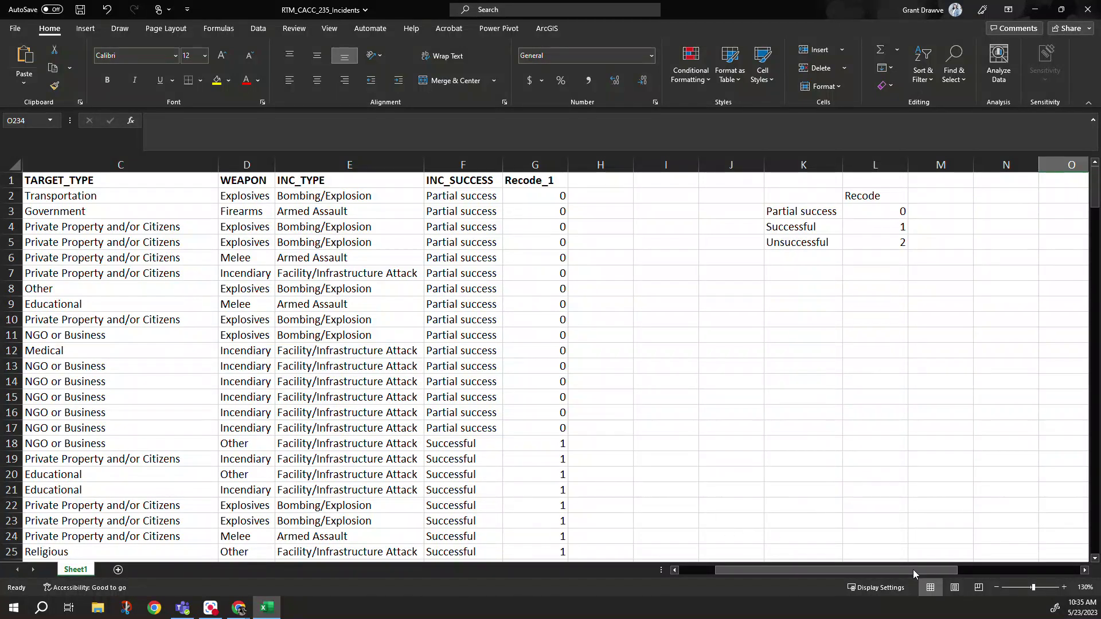
{"action": "left_click_drag", "start_coordinate": [913, 569], "coordinate": [830, 572]}
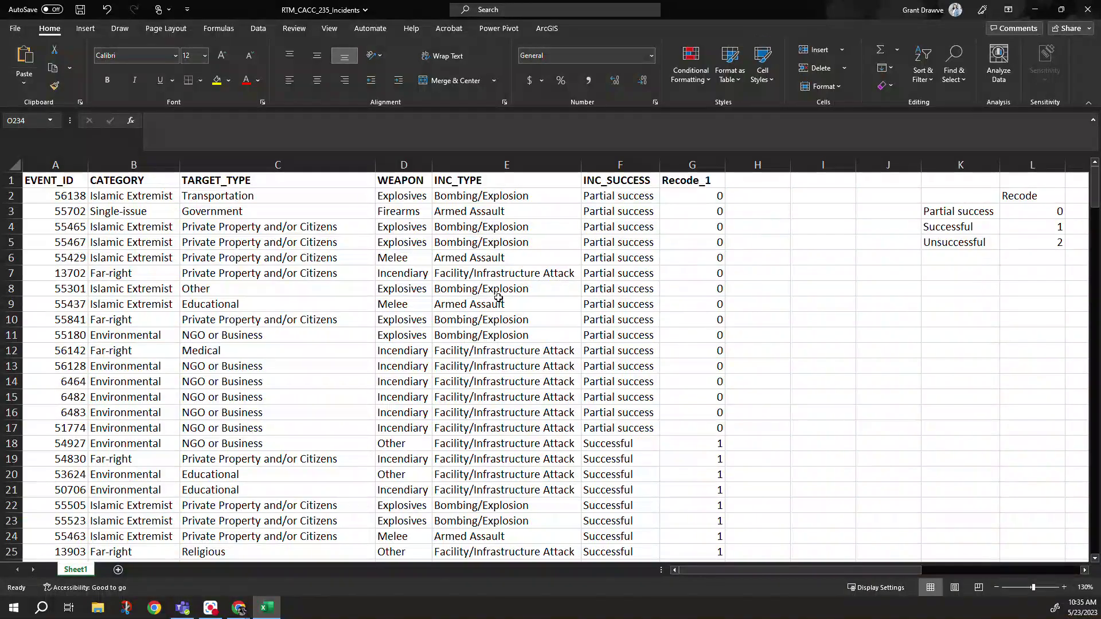
{"action": "scroll", "coordinate": [923, 544], "scroll_direction": "right", "scroll_amount": 2}
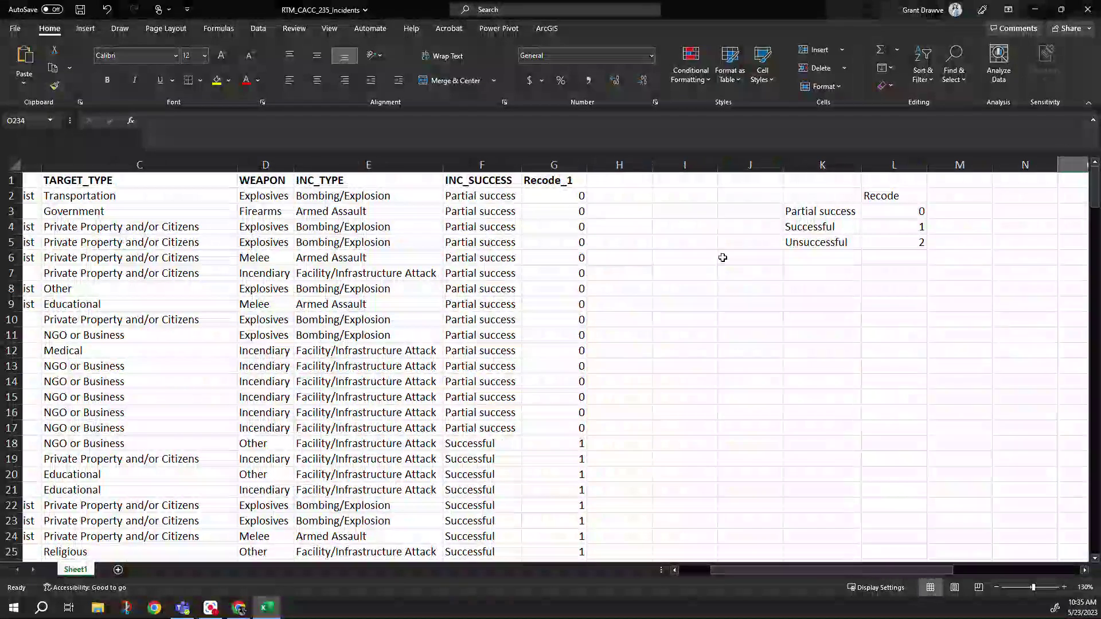
- Enter the heading 'Recode_2_Binary' in cell H1
{"action": "left_click", "coordinate": [644, 183]}
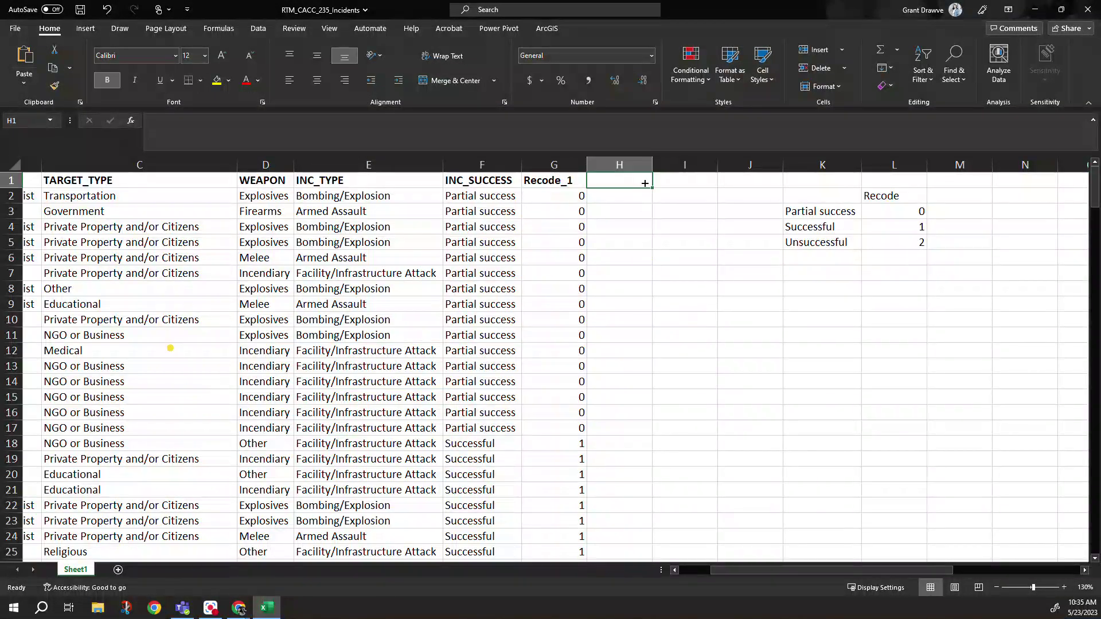
{"action": "type", "text": "REc"}
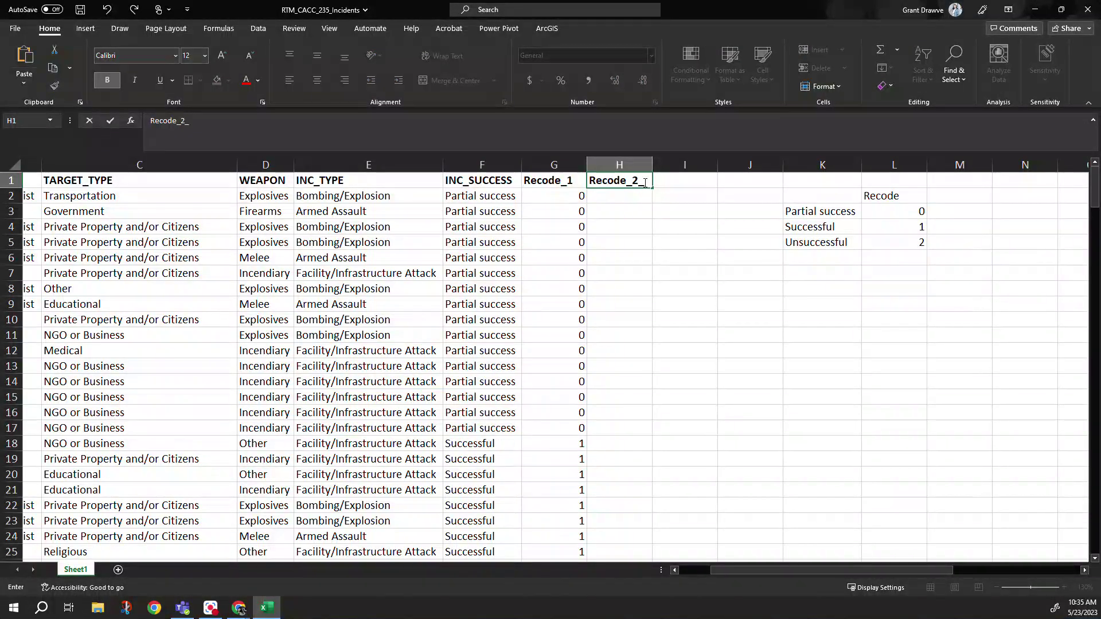
{"action": "type", "text": "ode_2_Binary"}
{"action": "key", "text": "Return"}
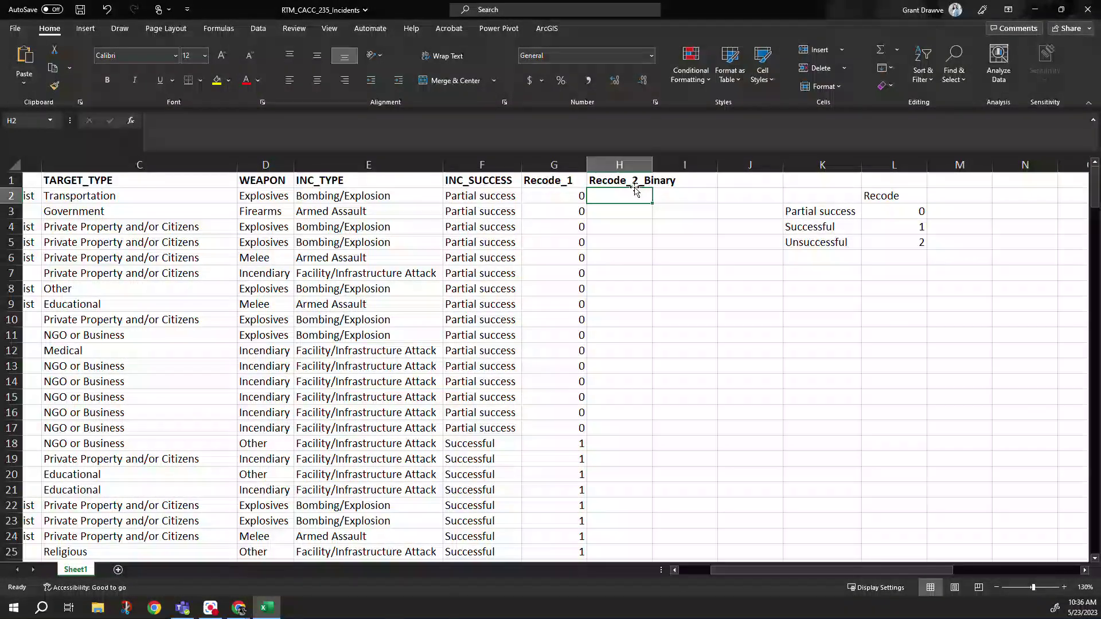
- Enter =SWITCH(G2,0,"Success",1,"Success",2,"Unsuccessful") in H2
{"action": "type", "text": "="}
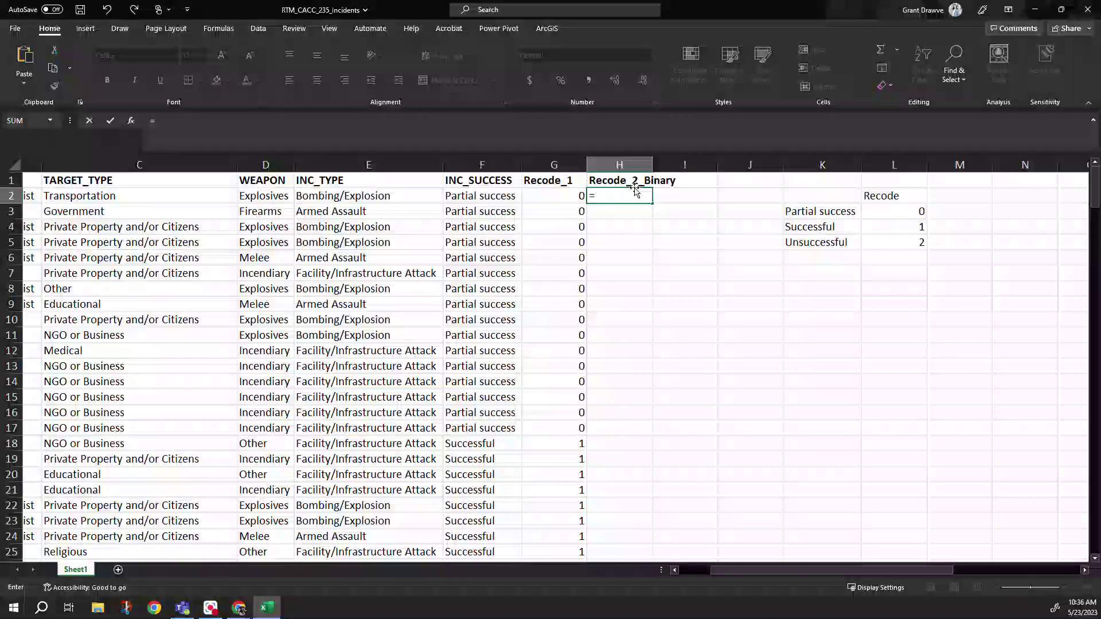
{"action": "type", "text": "switch"}
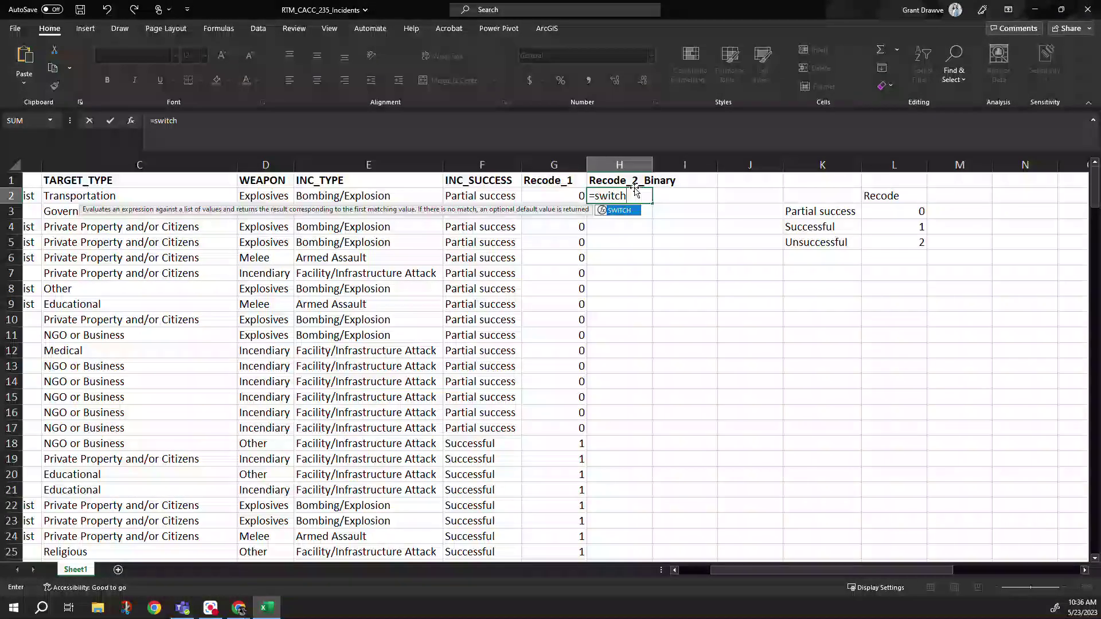
{"action": "type", "text": "("}
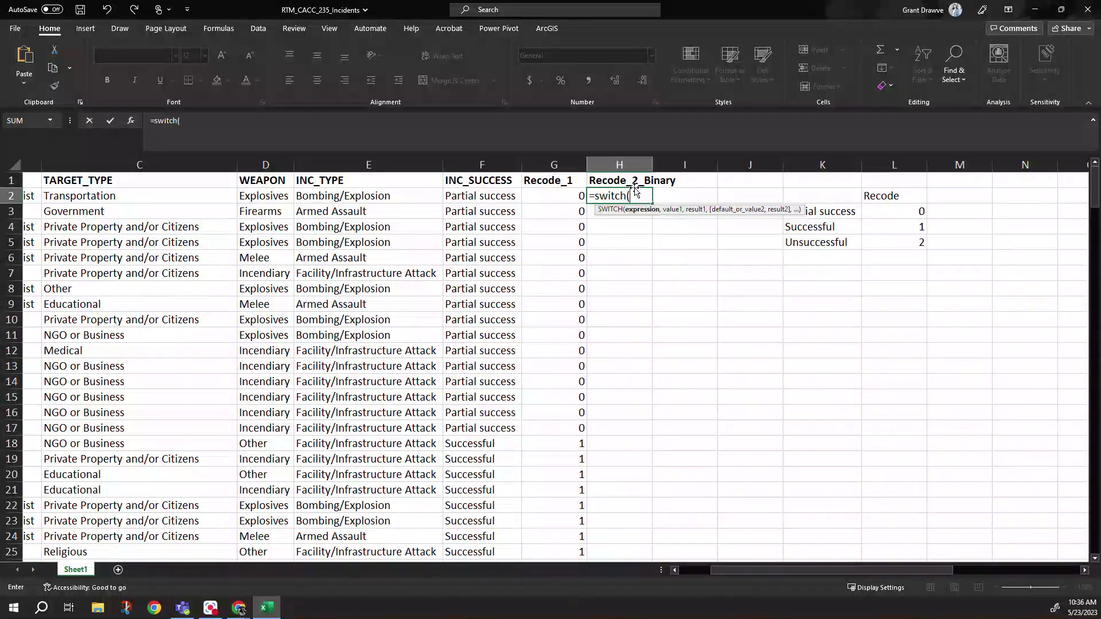
{"action": "left_click", "coordinate": [564, 196]}
{"action": "type", "text": ", "}
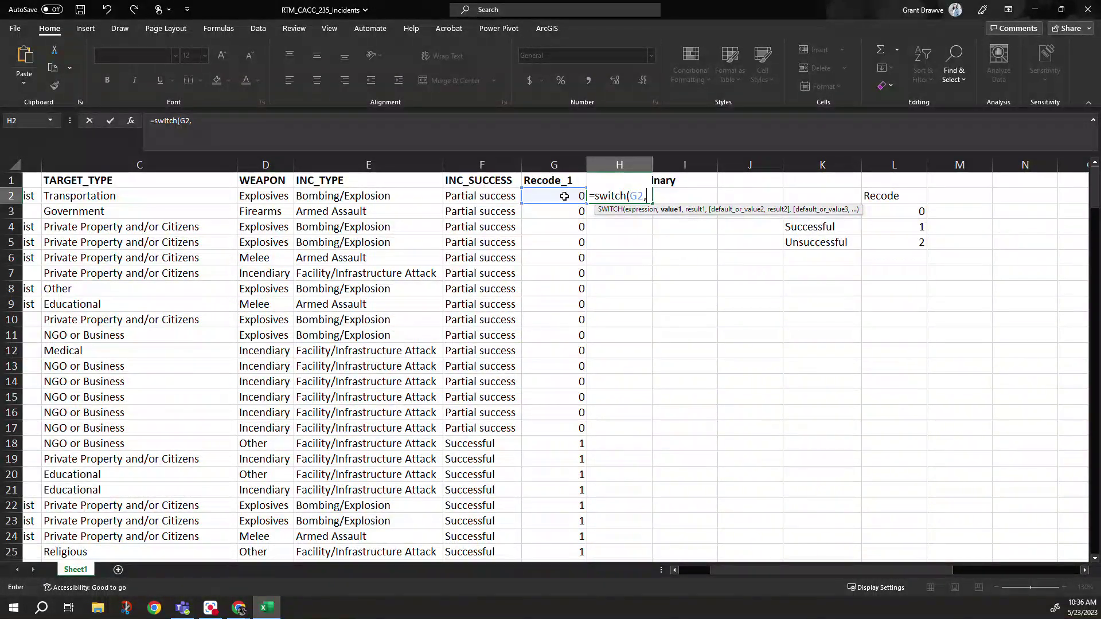
{"action": "type", "text": "0,"}
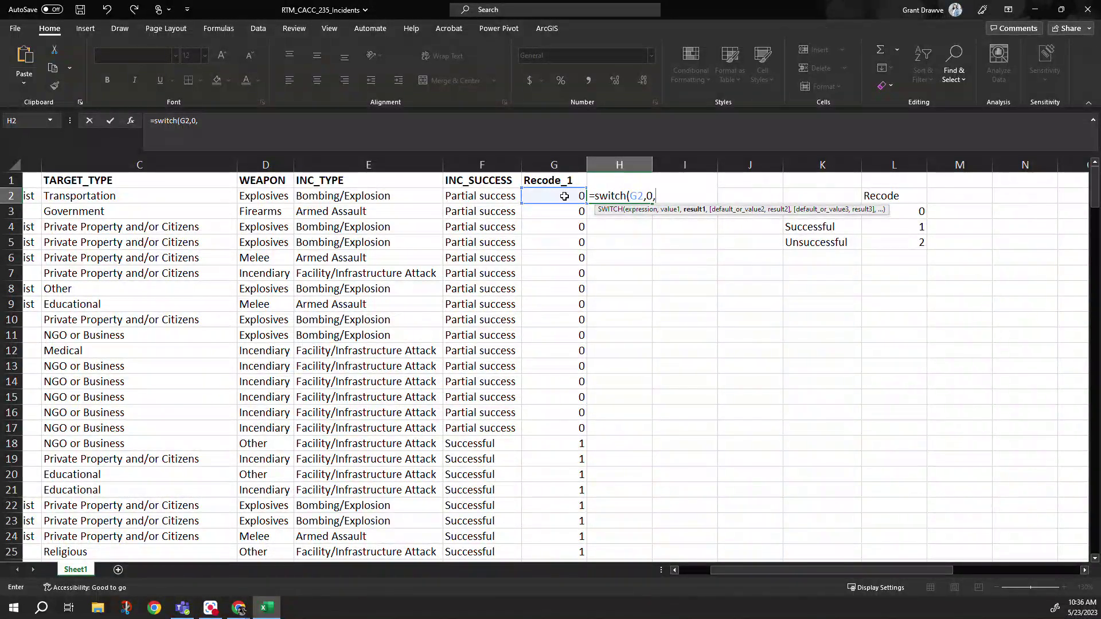
{"action": "type", "text": "\"Success\","}
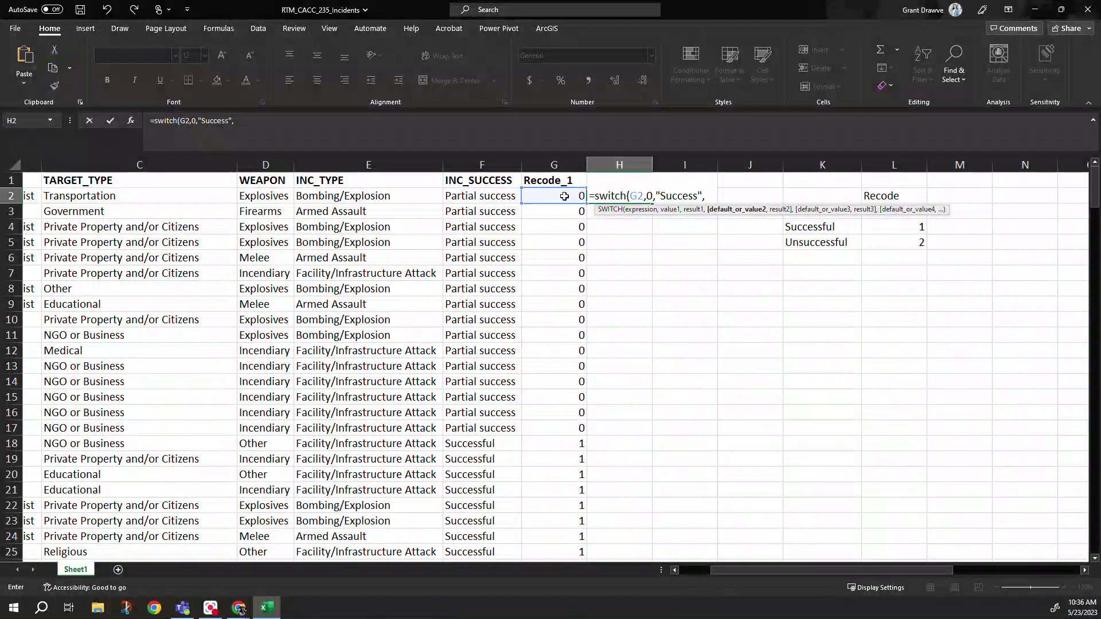
{"action": "type", "text": "1,\""}
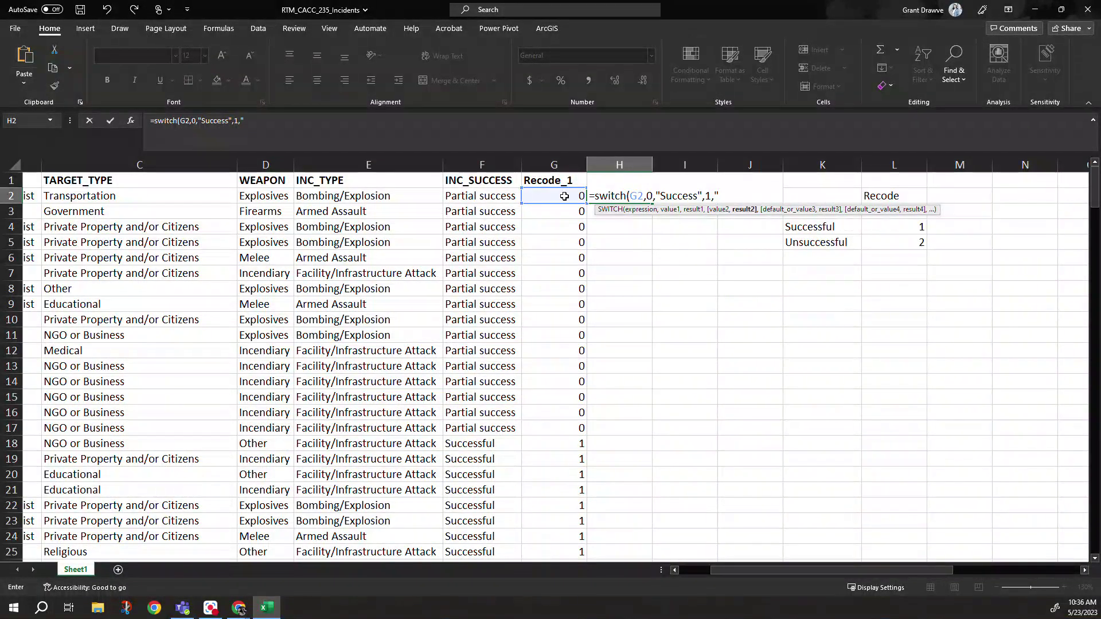
{"action": "type", "text": "Success\","}
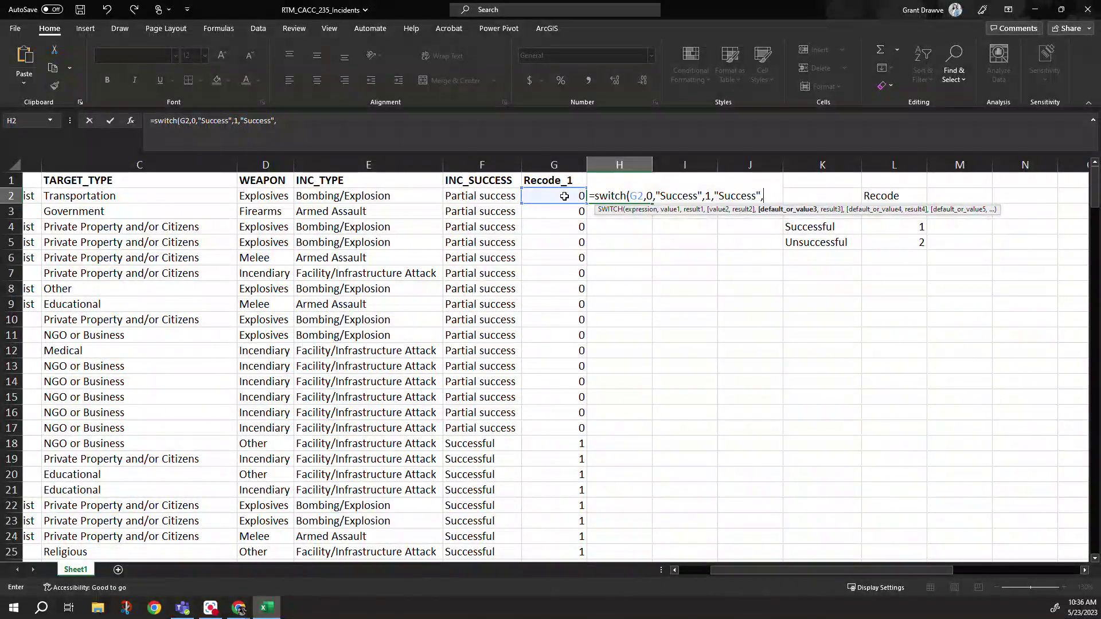
{"action": "type", "text": "2,\"Uns"}
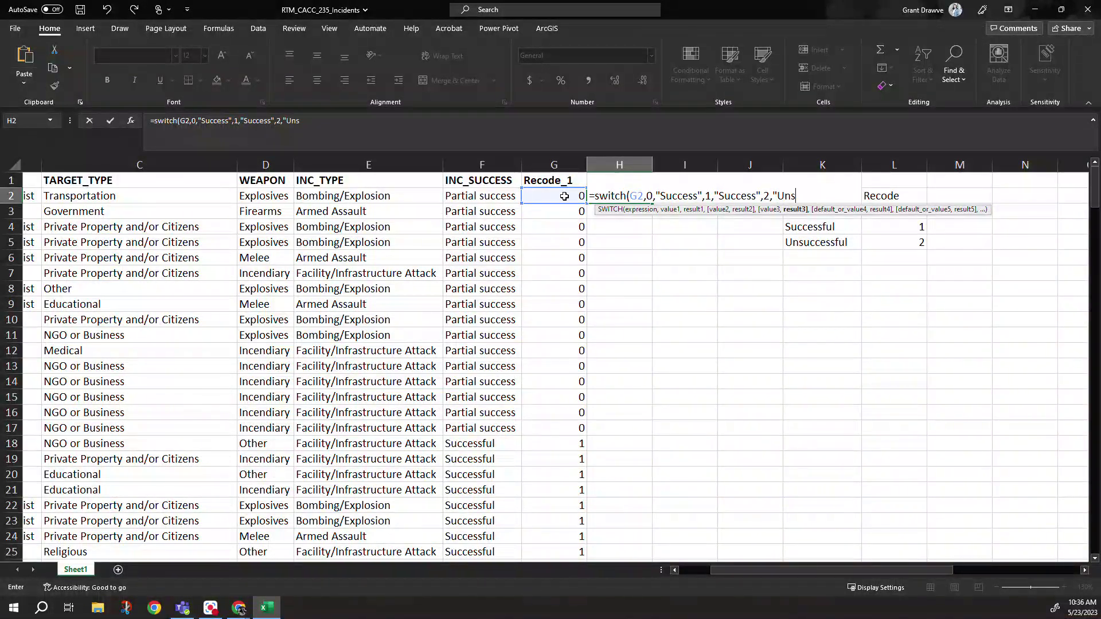
{"action": "type", "text": "uccessful\")"}
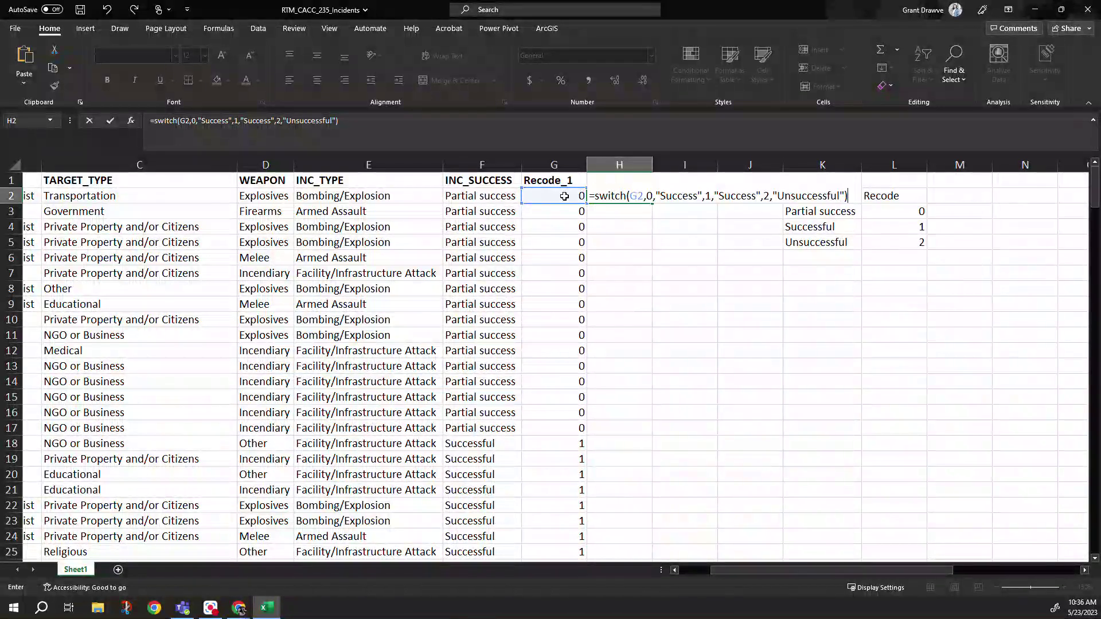
{"action": "key", "text": "Return"}
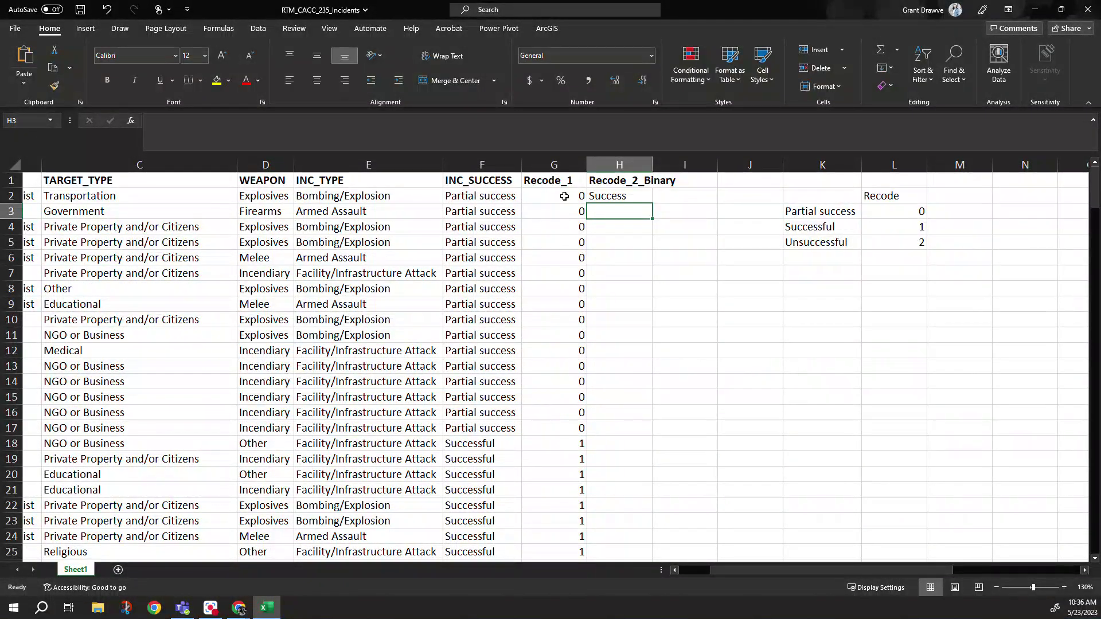
- Fill the H2 formula down column H and scroll to check the Success results
{"action": "left_click", "coordinate": [628, 196]}
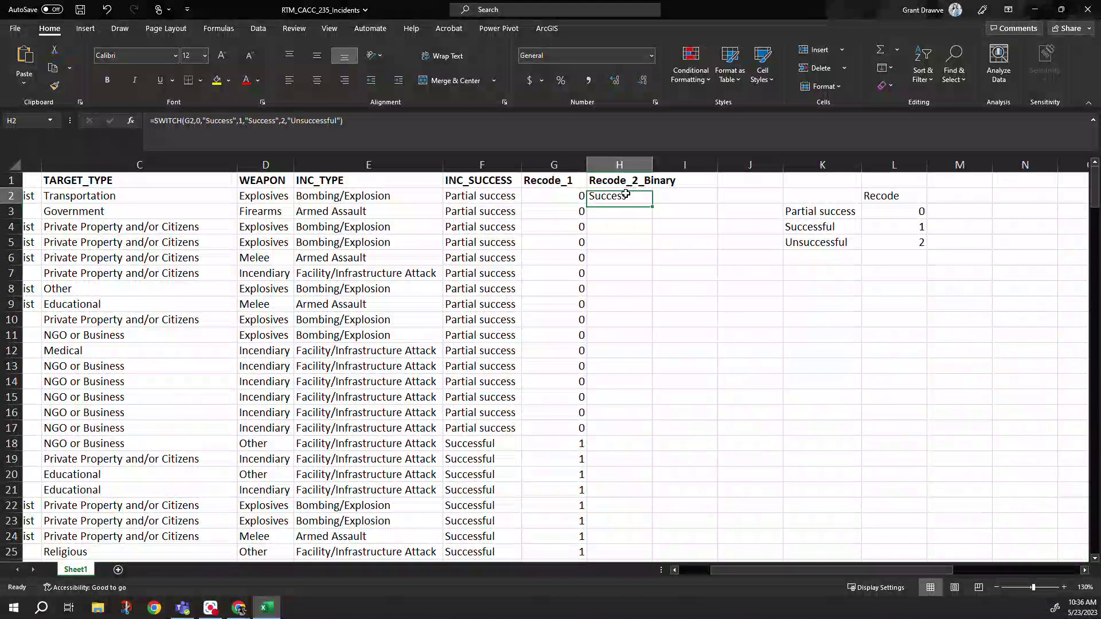
{"action": "double_click", "coordinate": [649, 204]}
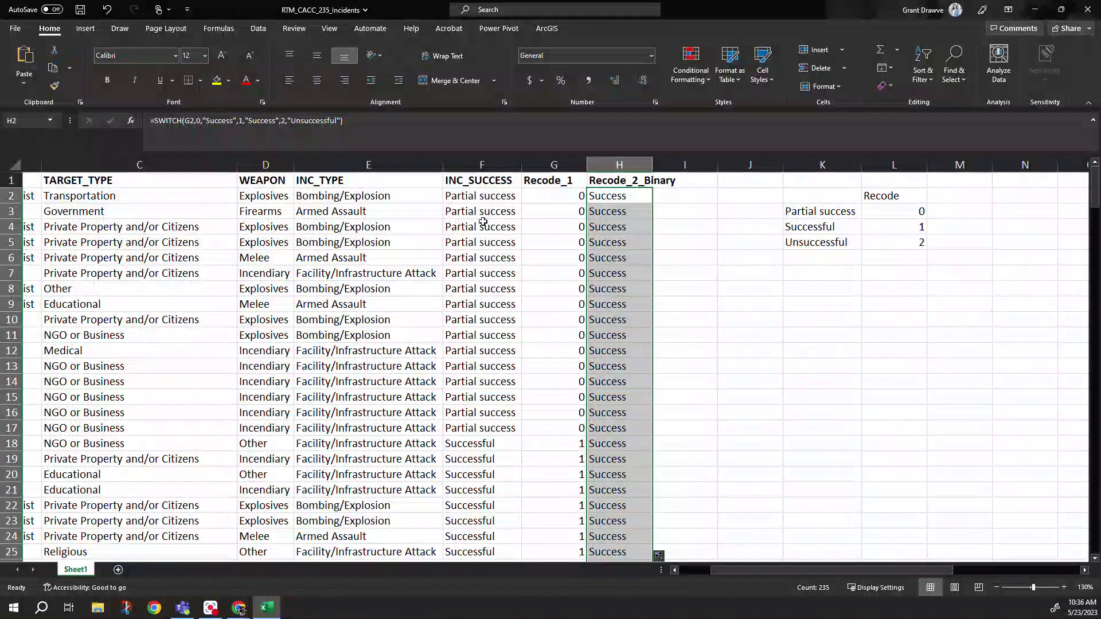
{"action": "left_click", "coordinate": [548, 294]}
{"action": "scroll", "coordinate": [564, 291], "scroll_direction": "down", "scroll_amount": 20}
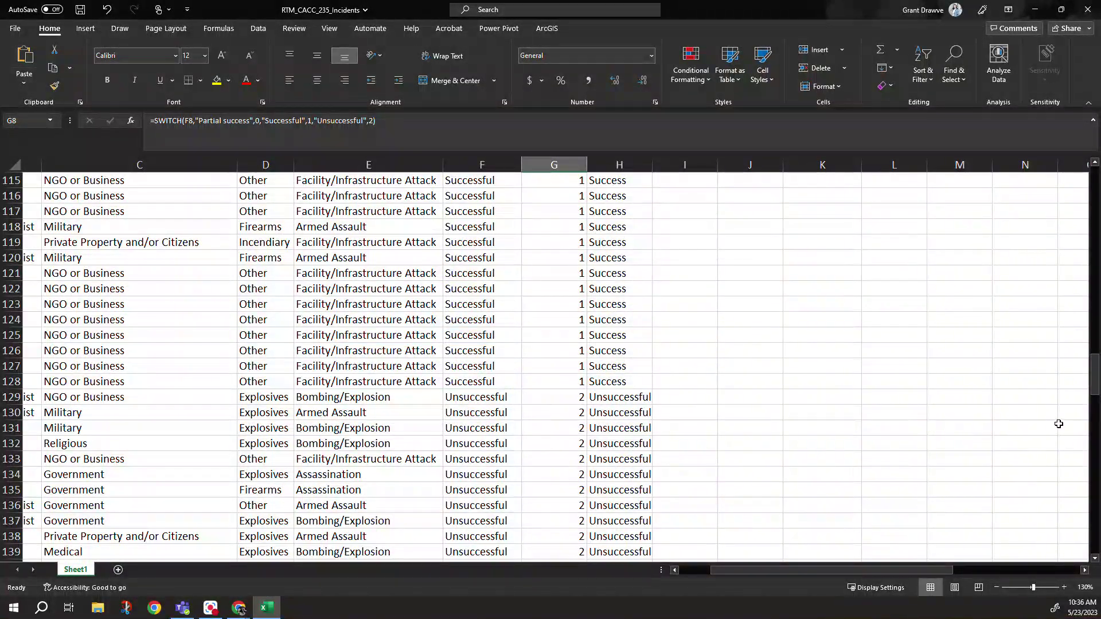
{"action": "left_click_drag", "start_coordinate": [1094, 380], "coordinate": [1093, 183]}
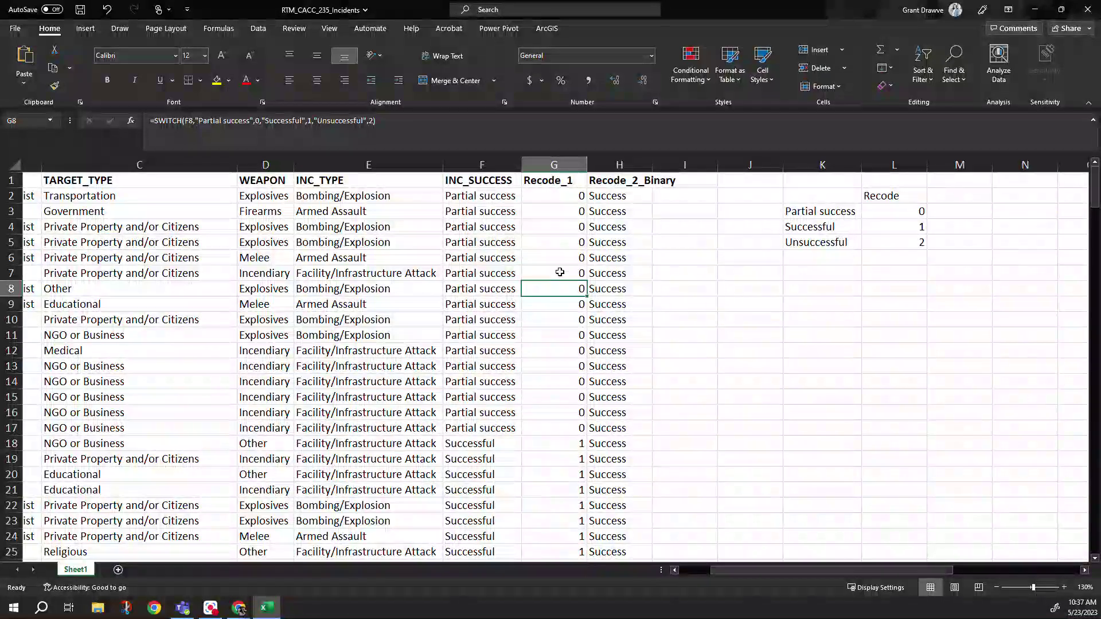
- Copy column G and paste it back as values, then check cells G8 and G5
{"action": "right_click", "coordinate": [565, 165]}
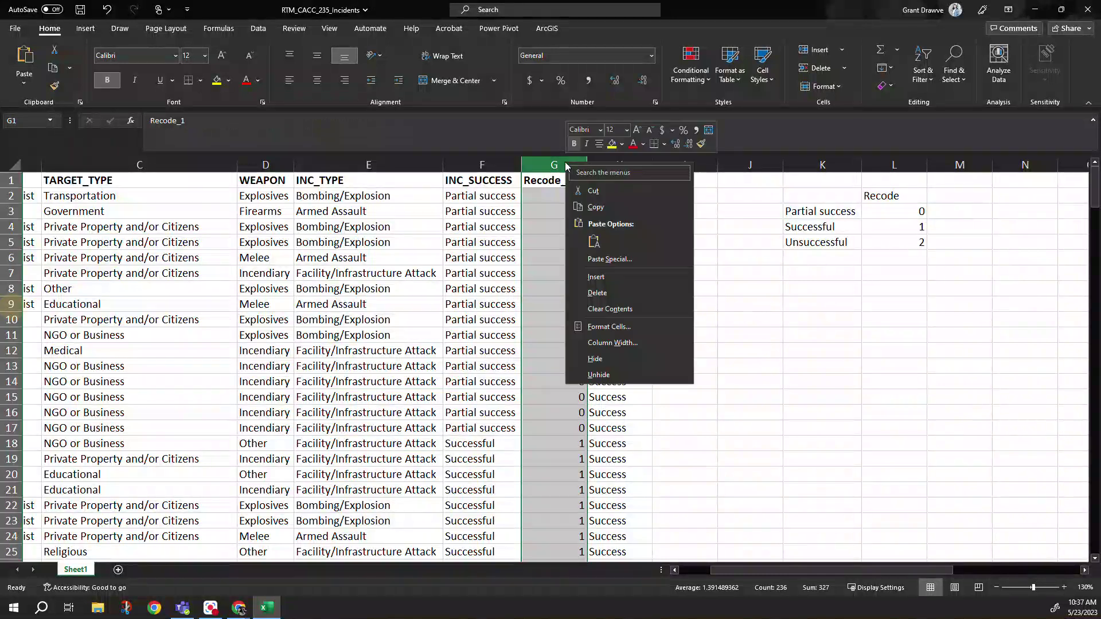
{"action": "left_click", "coordinate": [595, 207]}
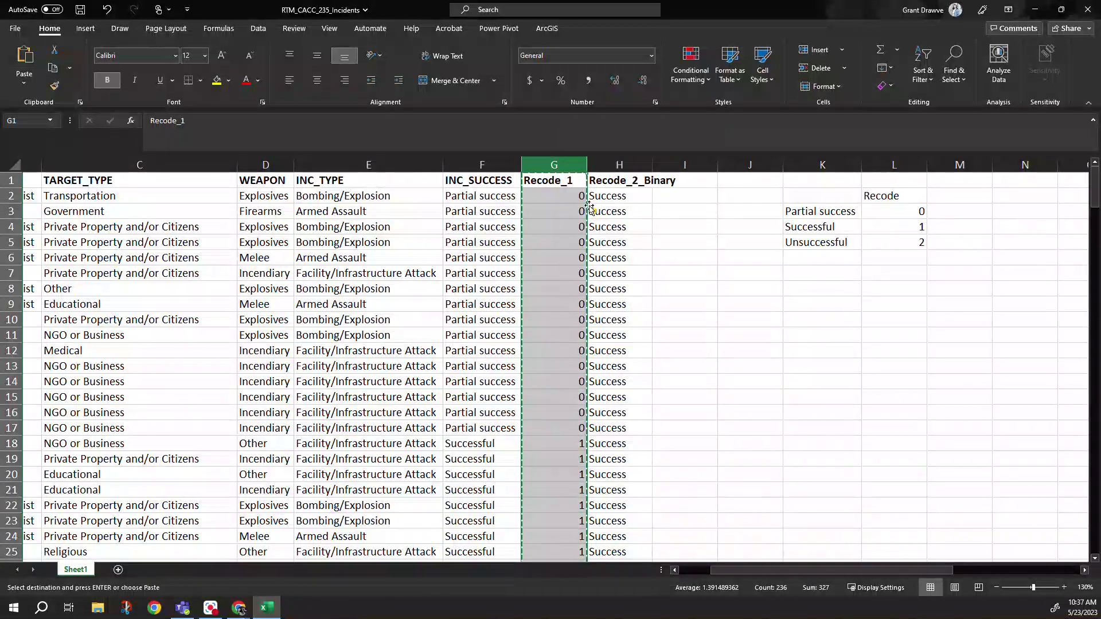
{"action": "right_click", "coordinate": [552, 166]}
{"action": "left_click", "coordinate": [585, 250]}
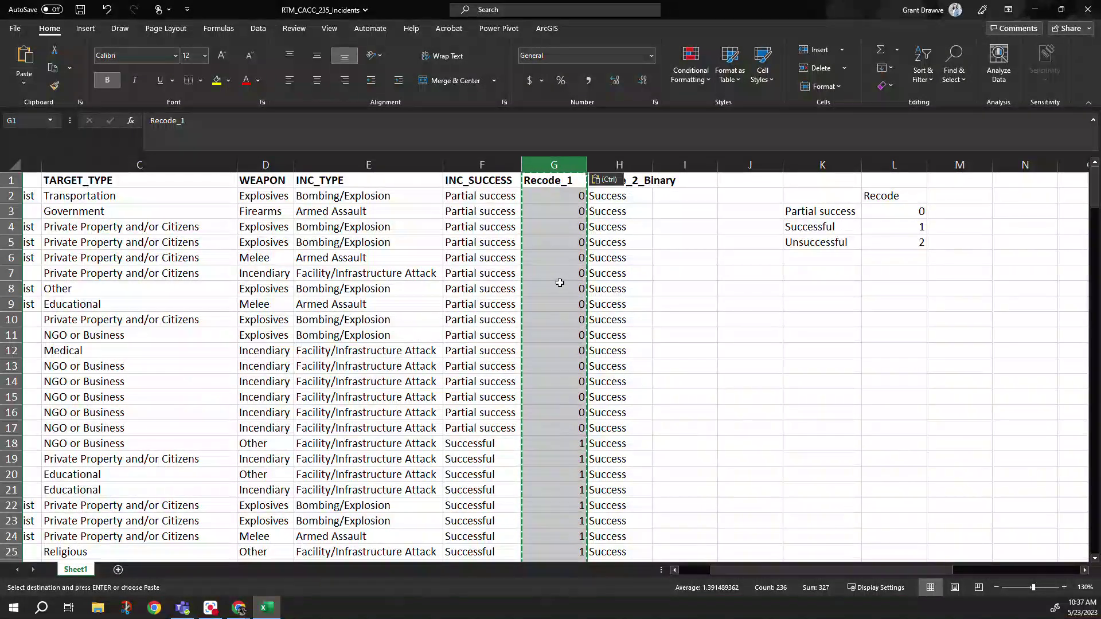
{"action": "left_click", "coordinate": [560, 288]}
{"action": "left_click", "coordinate": [665, 244]}
{"action": "key", "text": "Escape"}
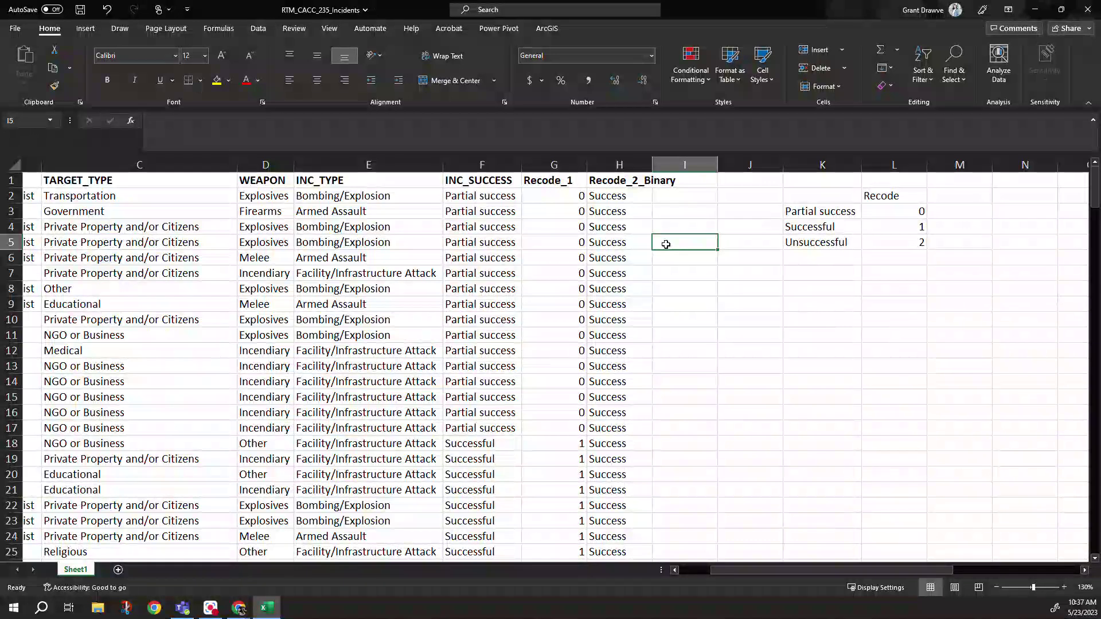
{"action": "left_click", "coordinate": [550, 243]}
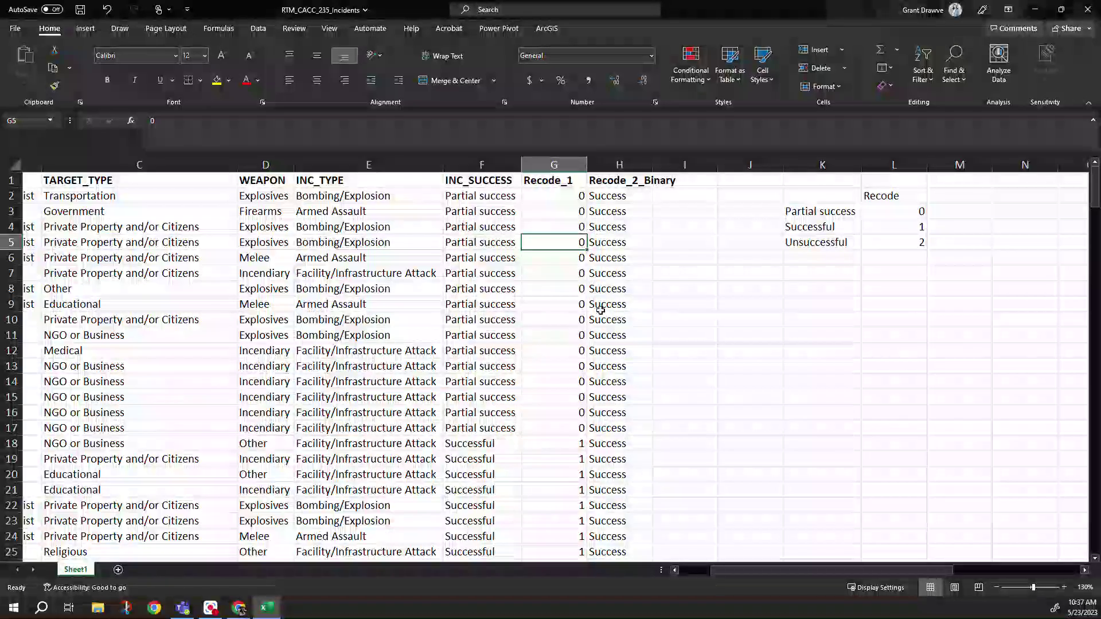
{"action": "scroll", "coordinate": [601, 310], "scroll_direction": "down", "scroll_amount": 20}
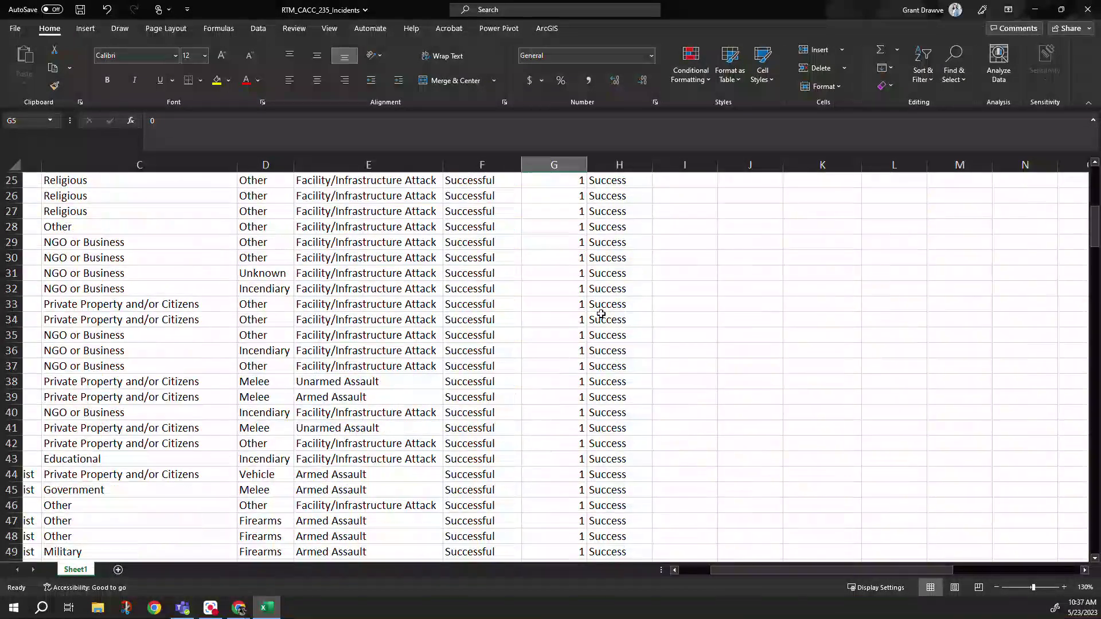
{"action": "scroll", "coordinate": [604, 322], "scroll_direction": "down", "scroll_amount": 13}
{"action": "scroll", "coordinate": [605, 322], "scroll_direction": "up", "scroll_amount": 1}
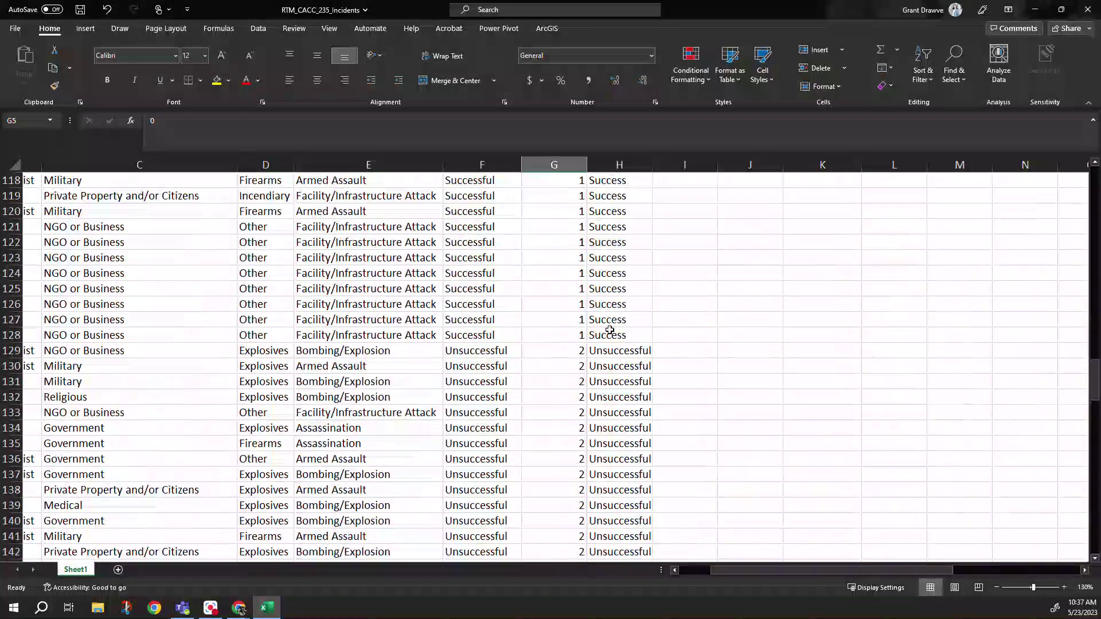
{"action": "left_click_drag", "start_coordinate": [1094, 382], "coordinate": [1094, 175]}
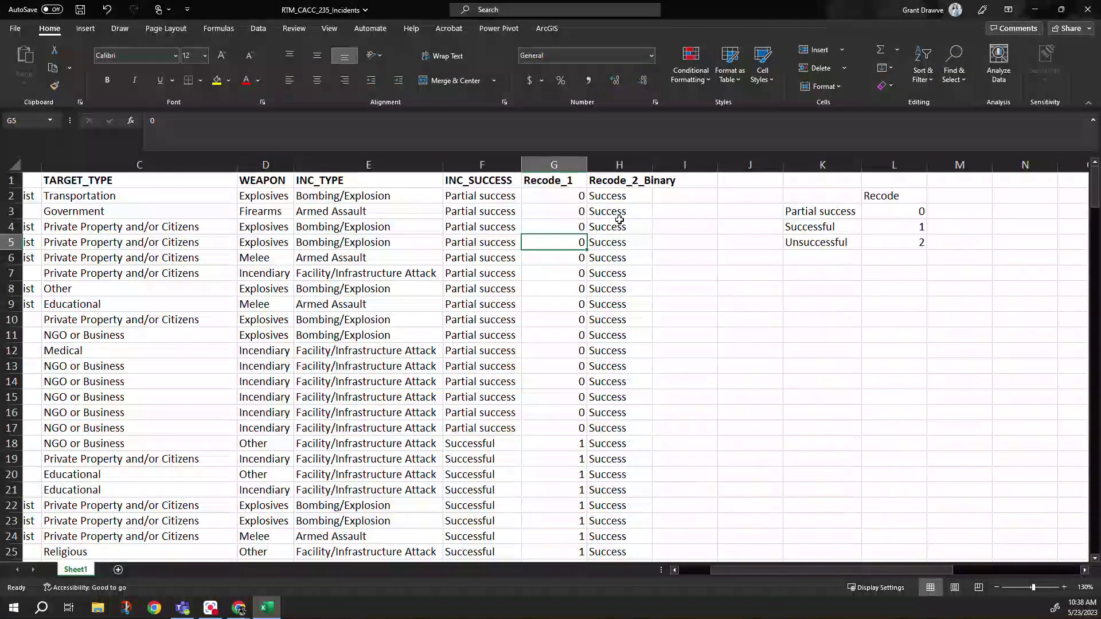
{"action": "left_click", "coordinate": [619, 224]}
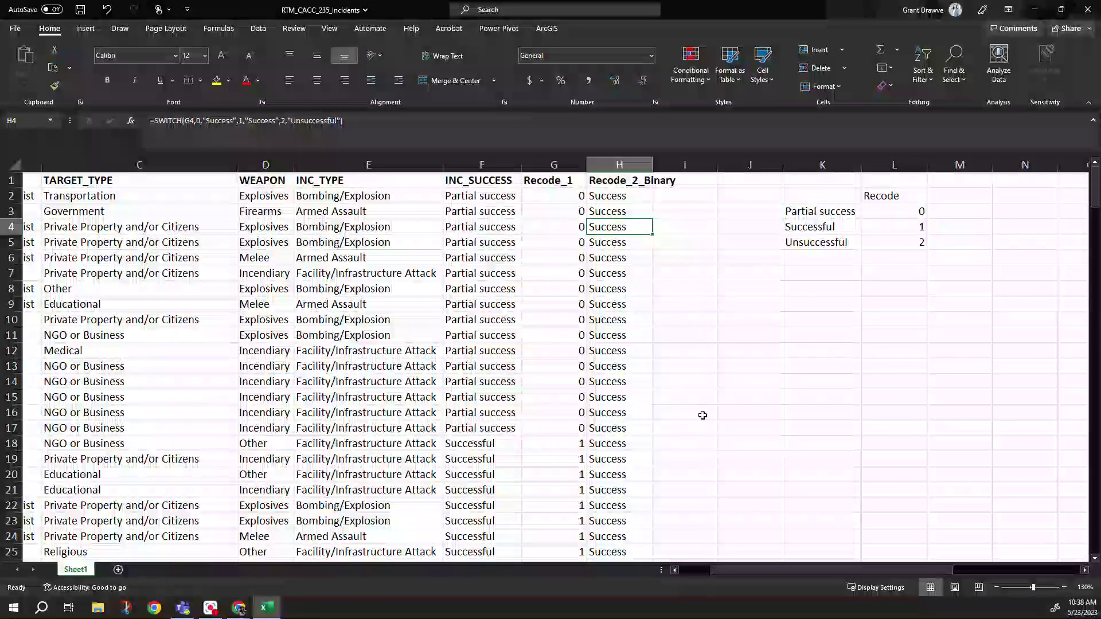